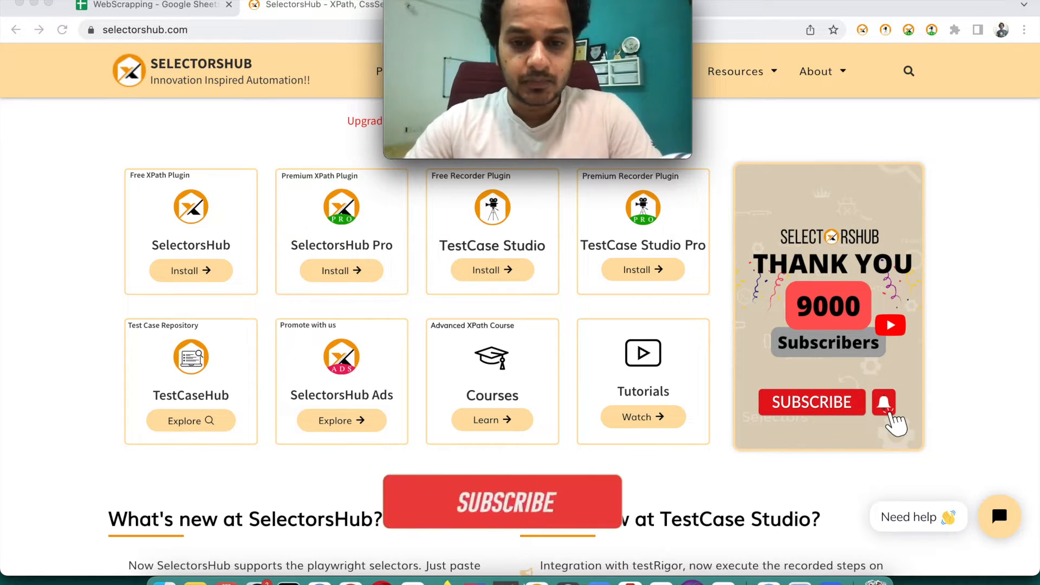
Bring IntelliJ IDEA to the front to show the TestDemo.java Selenium script
{"action": "left_click", "coordinate": [474, 580]}
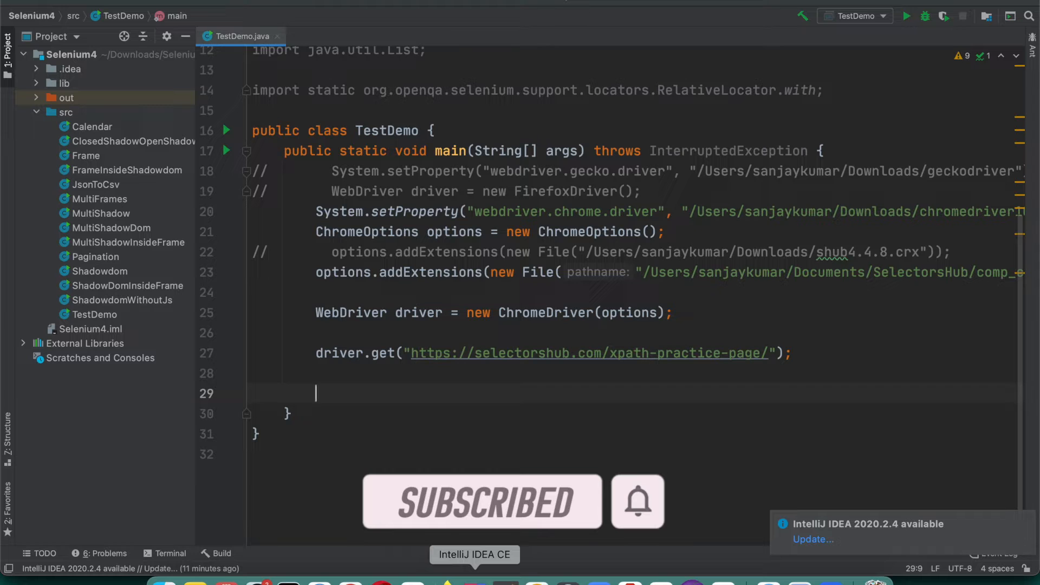
On line 29 of TestDemo.java, write driver.findElements(By.xpath("//a"));
{"action": "key", "text": "super+Tab"}
{"action": "key", "text": "super+Tab"}
{"action": "key", "text": "super+Tab"}
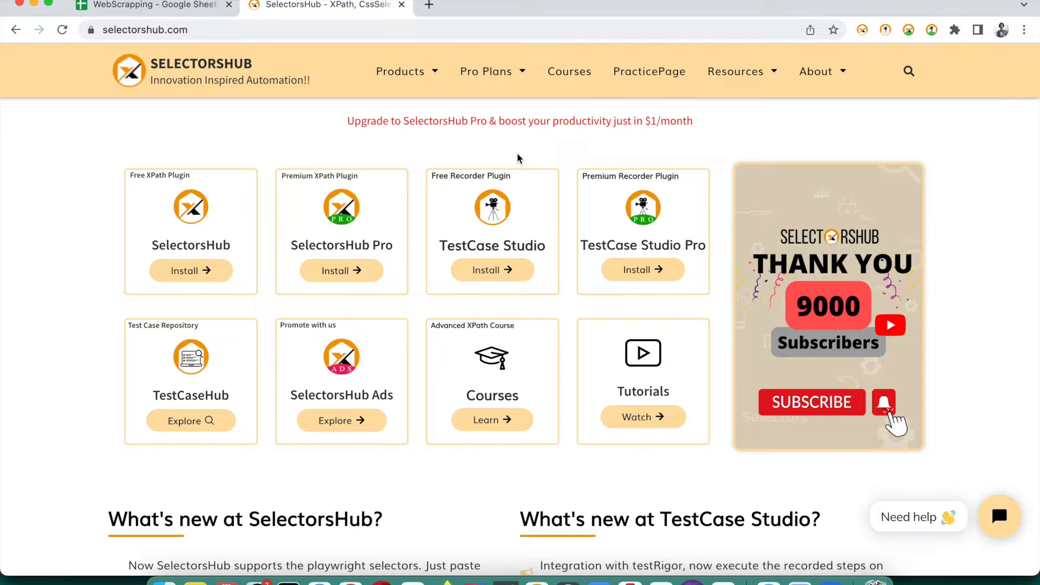
{"action": "key", "text": "super+Tab"}
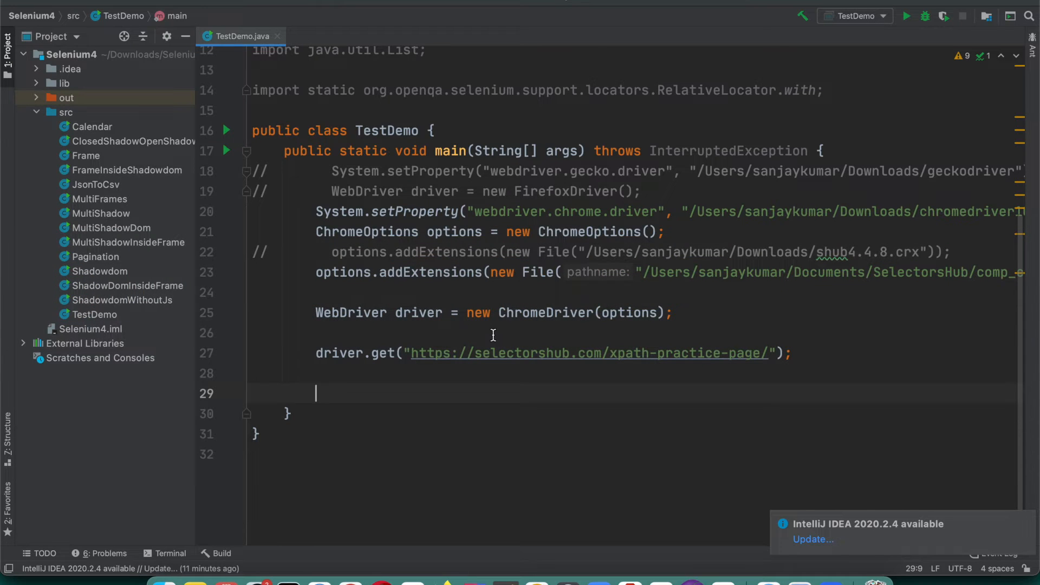
{"action": "type", "text": "driver.fin"}
{"action": "key", "text": "Return"}
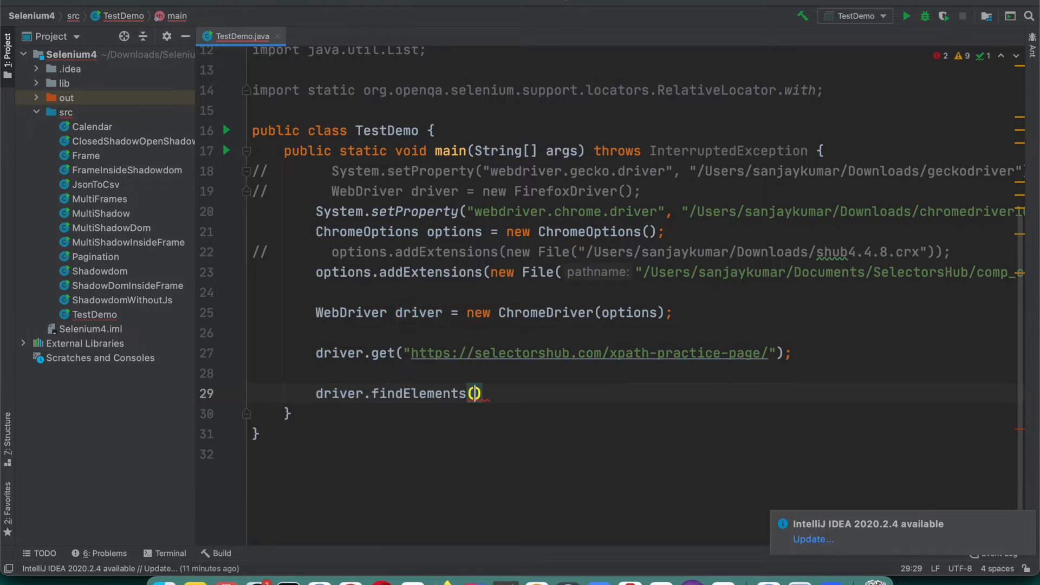
{"action": "type", "text": "By."}
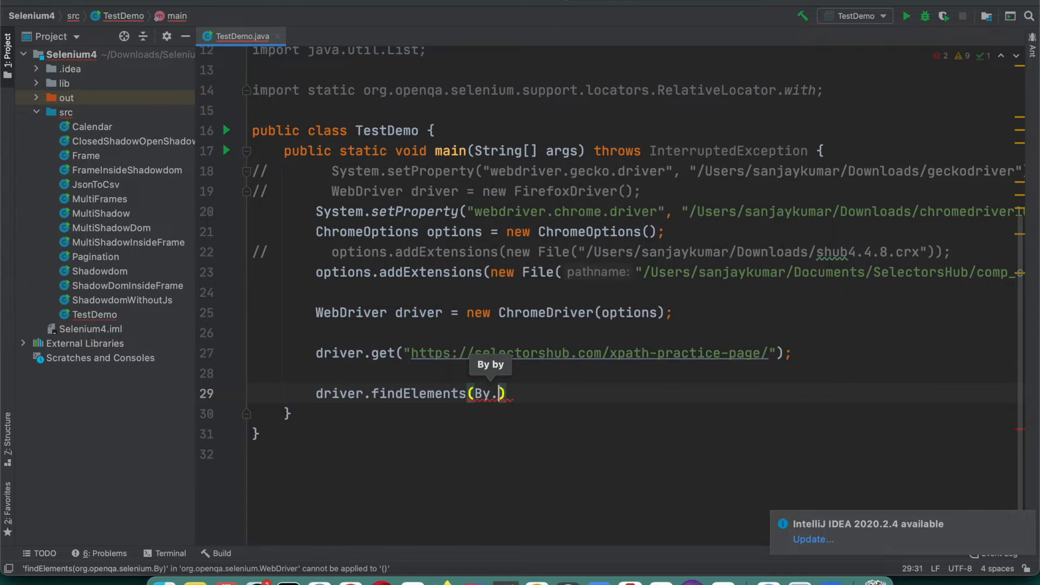
{"action": "key", "text": "ctrl+space"}
{"action": "type", "text": "xp"}
{"action": "key", "text": "Return"}
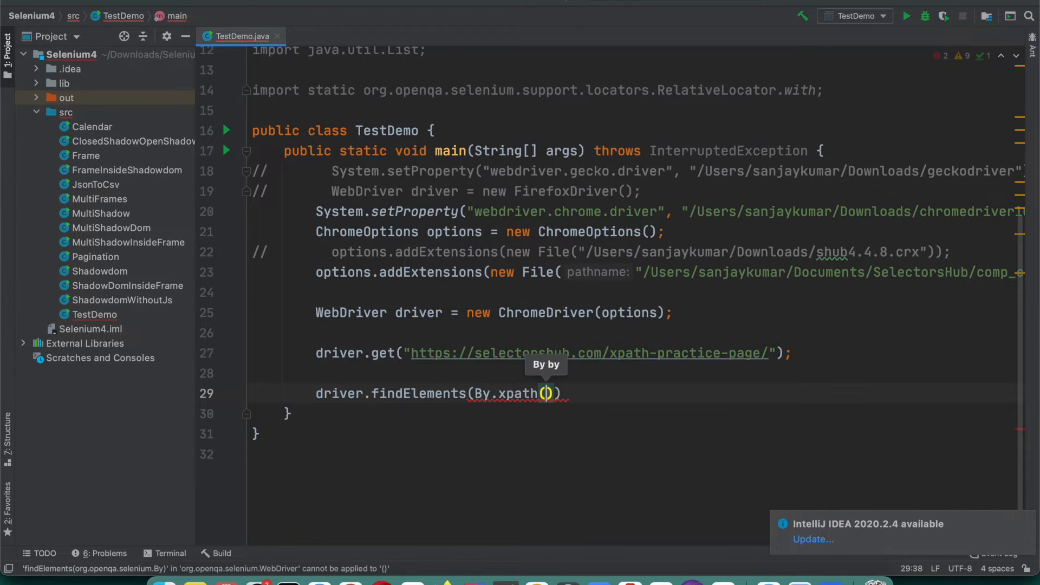
{"action": "type", "text": "\"//"}
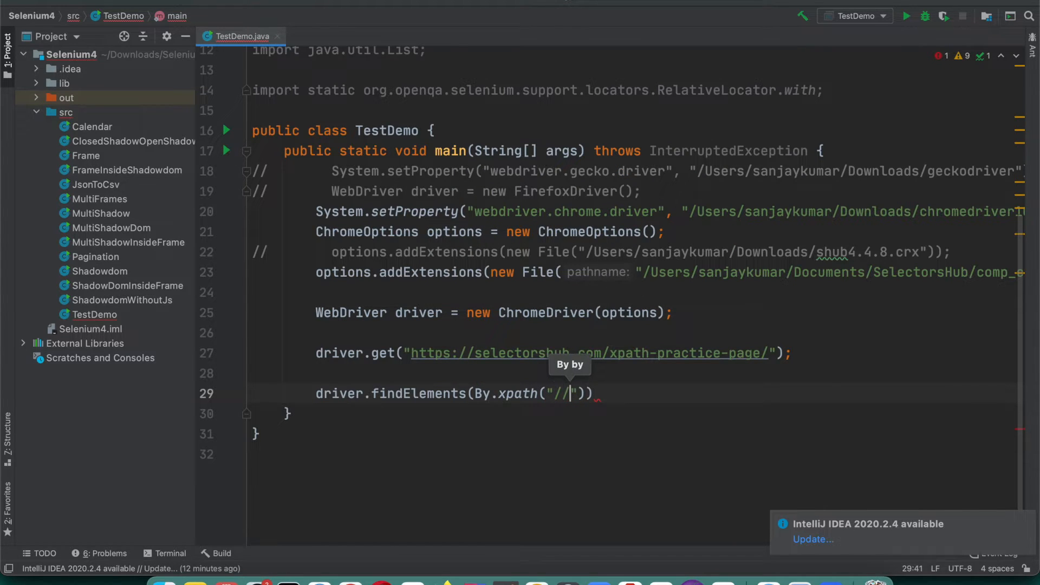
{"action": "type", "text": "a"}
{"action": "key", "text": "Right"}
{"action": "key", "text": "Right"}
{"action": "key", "text": "Right"}
{"action": "type", "text": ";"}
Assign the findElements result to a List<WebElement> named links
{"action": "key", "text": "super+Left"}
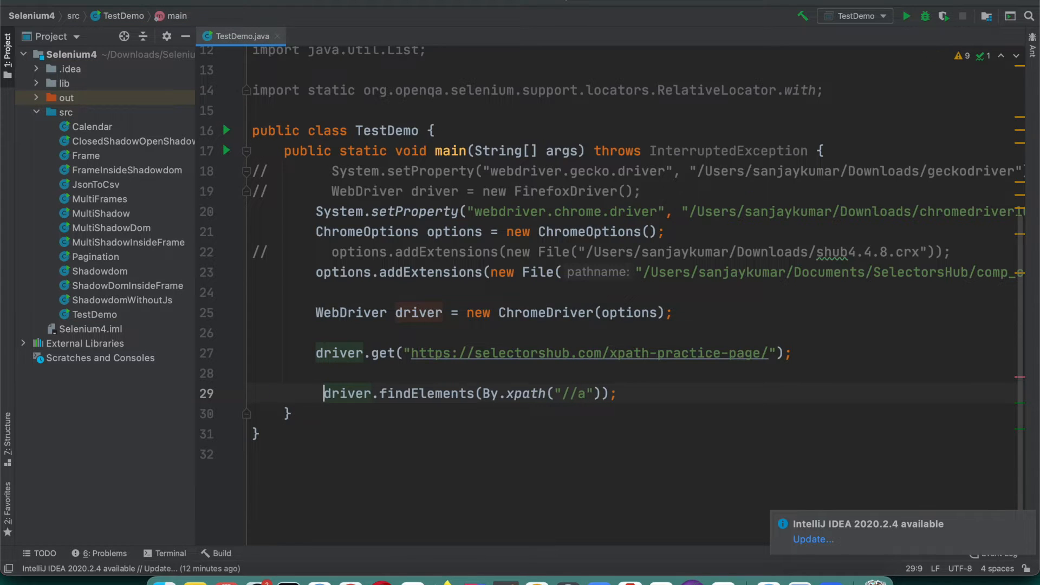
{"action": "type", "text": "List "}
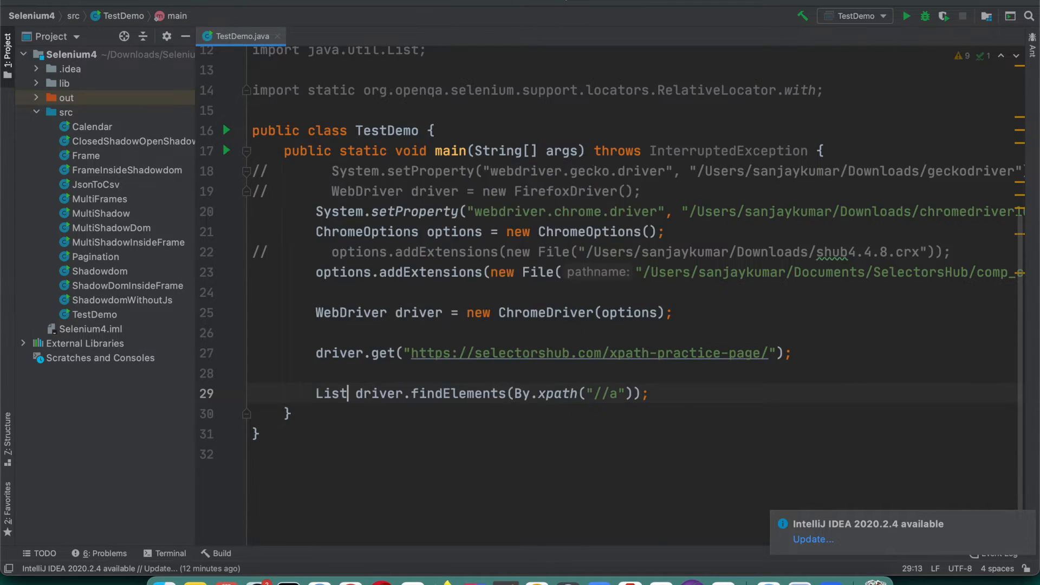
{"action": "type", "text": "<Web"}
{"action": "key", "text": "Down"}
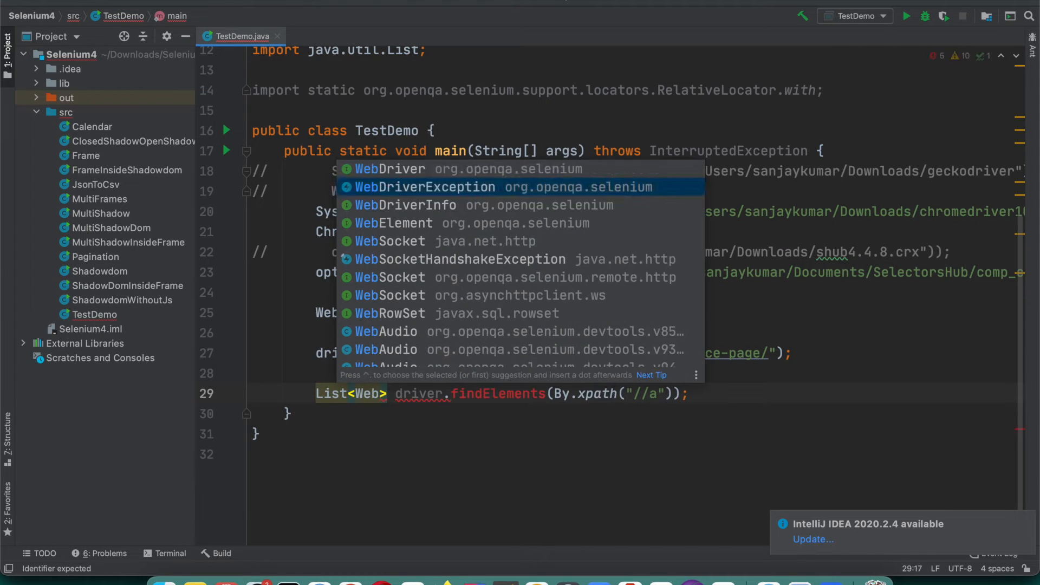
{"action": "key", "text": "Down"}
{"action": "key", "text": "Down"}
{"action": "key", "text": "Return"}
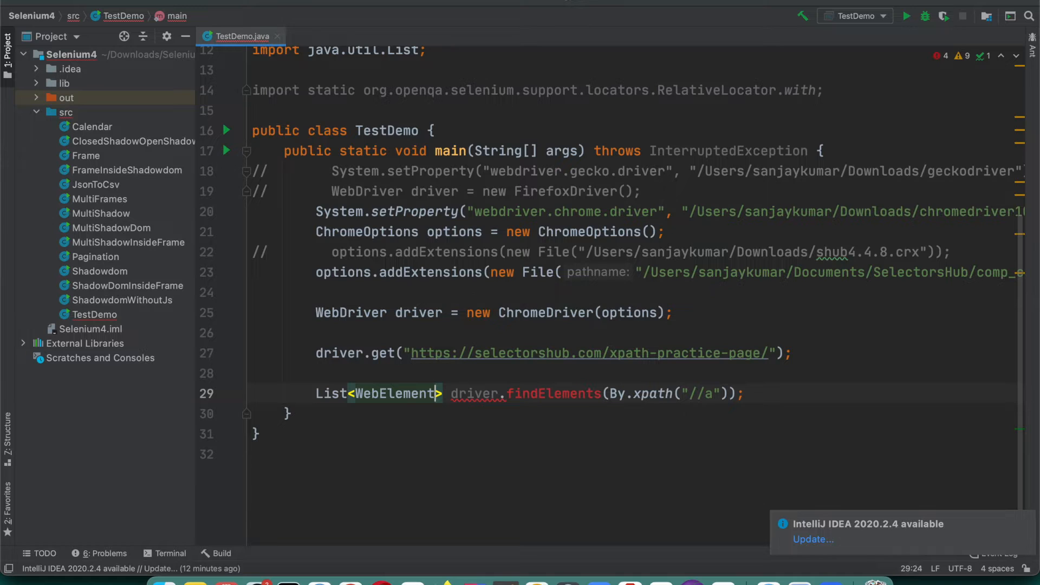
{"action": "type", "text": "> links ="}
Start a for loop below the statement, then switch back to Chrome
{"action": "key", "text": "super+Right"}
{"action": "key", "text": "Return"}
{"action": "key", "text": "Return"}
{"action": "type", "text": "for"}
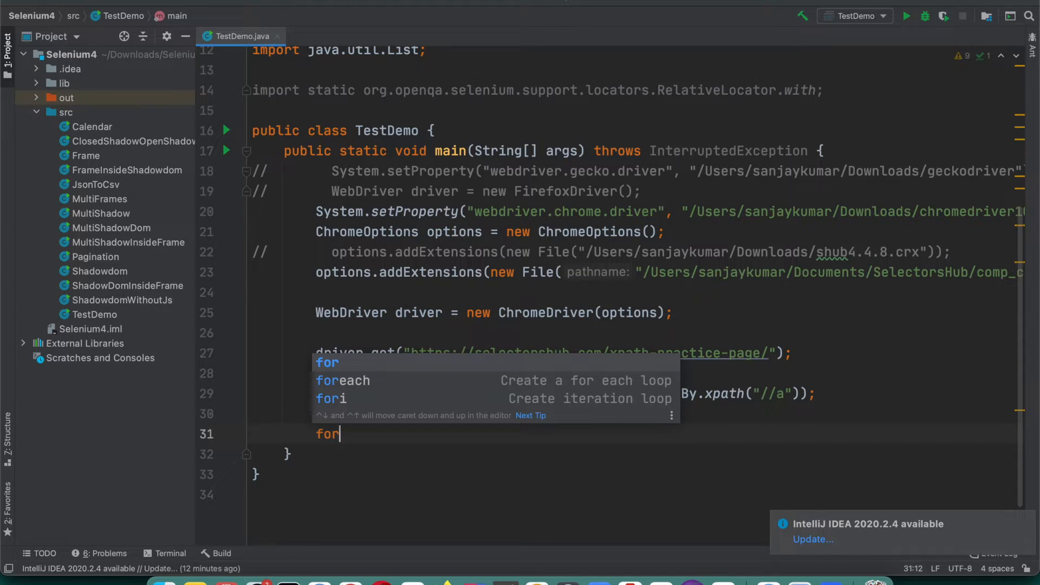
{"action": "key", "text": "super+Tab"}
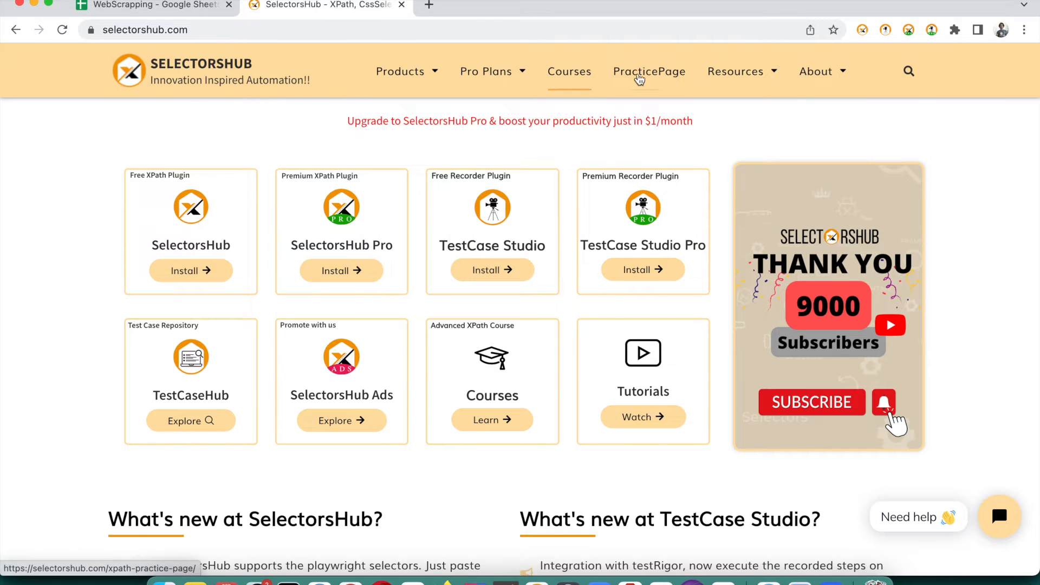
Open the SelectorsHub PracticePage, then switch to the WebScrapping spreadsheet tab
{"action": "left_click", "coordinate": [640, 79]}
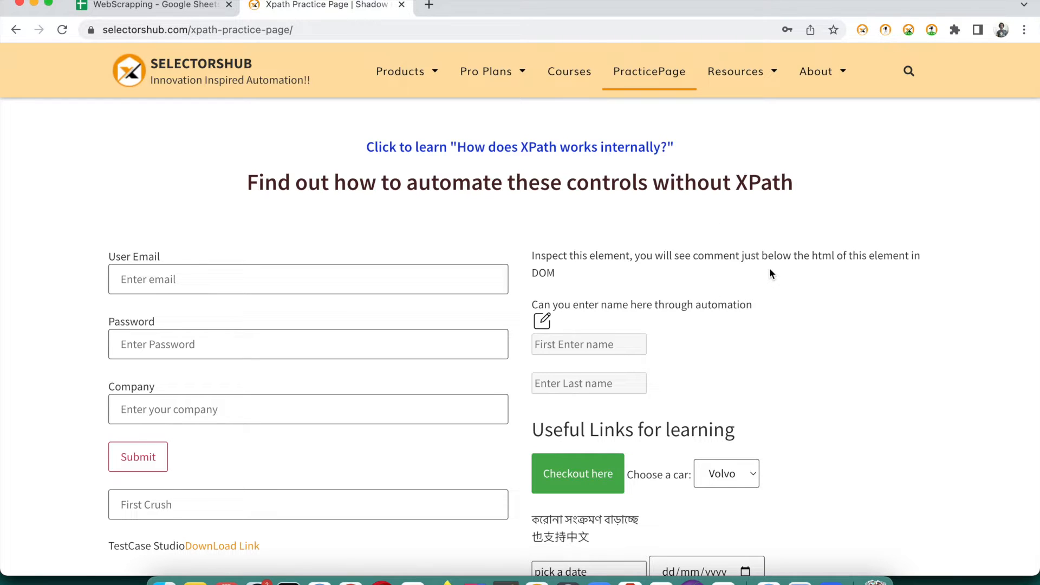
{"action": "left_click", "coordinate": [113, 5]}
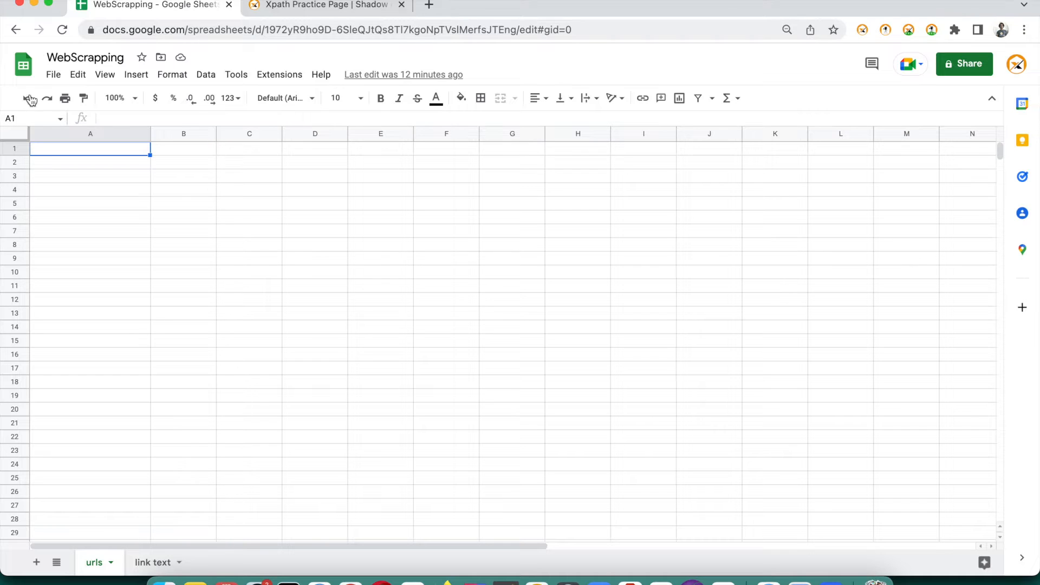
Begin an =IMPORTXML("") formula in cell A1 of the urls sheet
{"action": "left_click", "coordinate": [54, 78]}
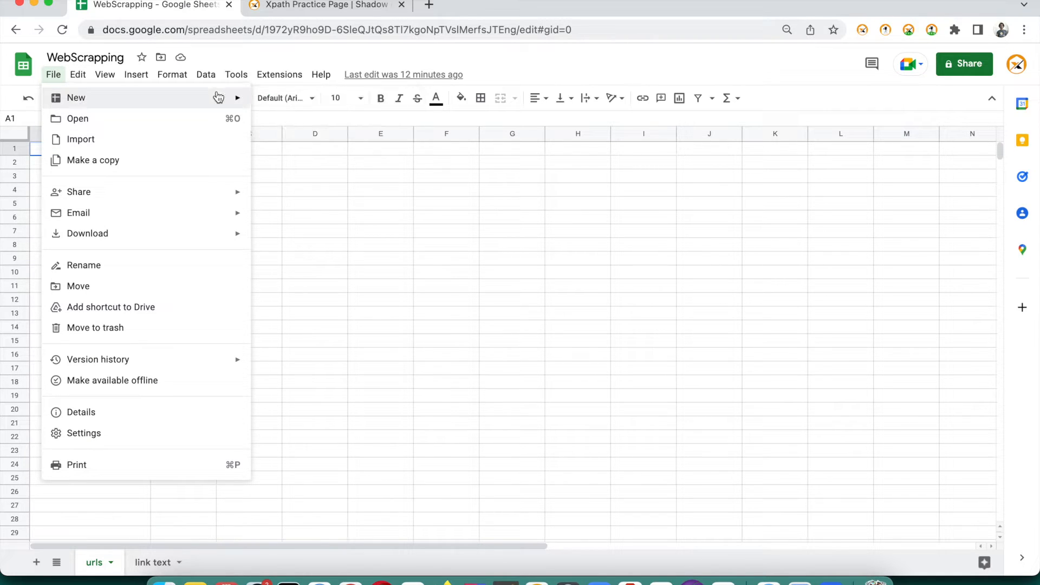
{"action": "mouse_move", "coordinate": [220, 98]}
{"action": "left_click", "coordinate": [330, 242]}
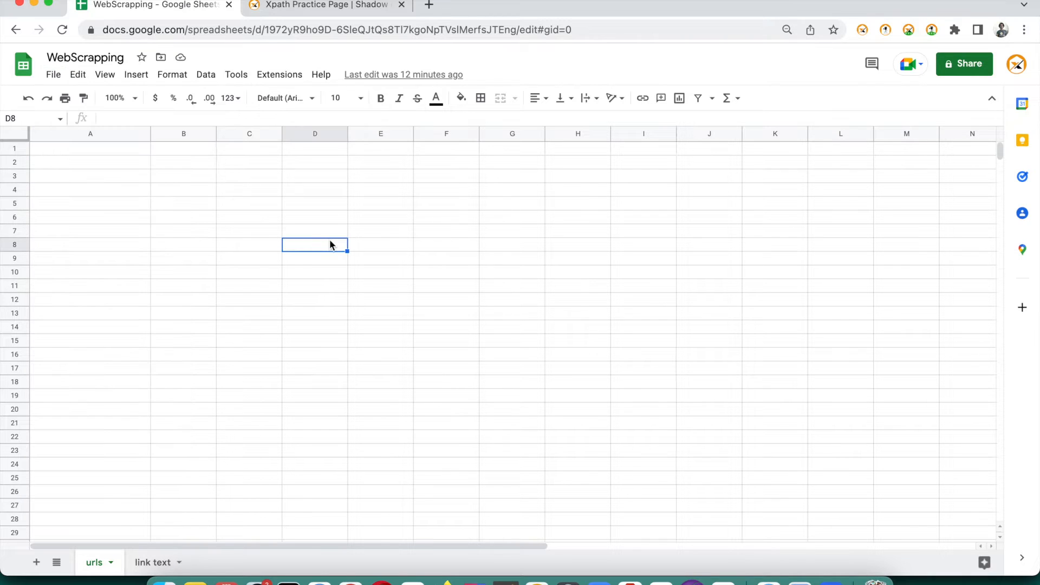
{"action": "left_click", "coordinate": [115, 152]}
{"action": "double_click", "coordinate": [114, 149]}
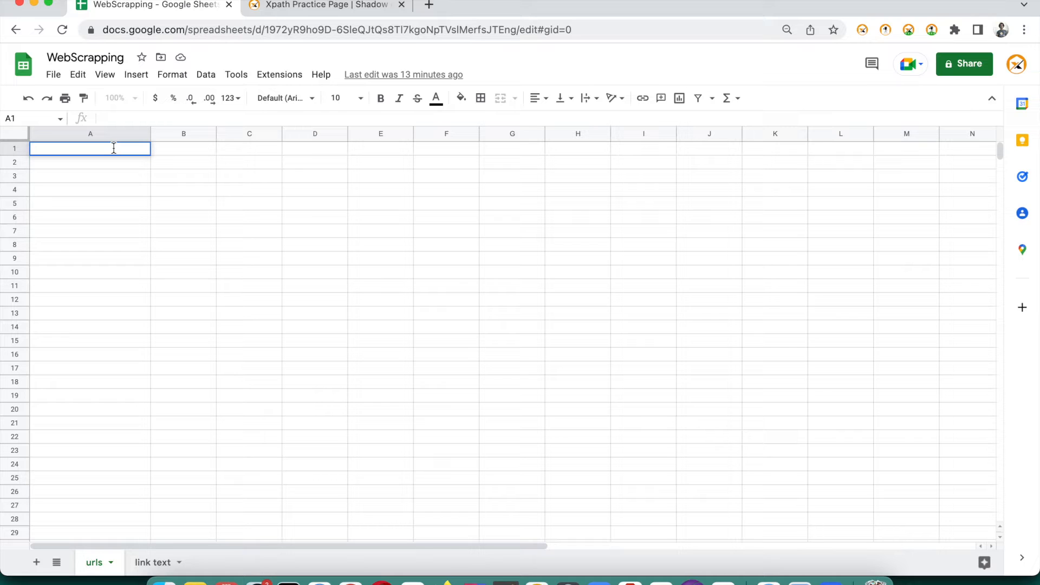
{"action": "type", "text": "="}
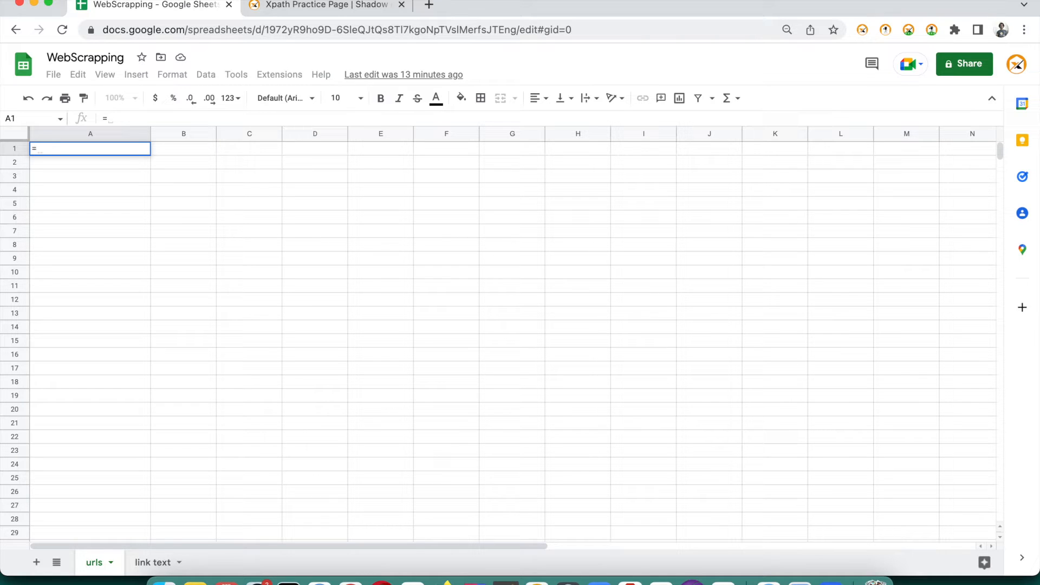
{"action": "type", "text": "I"}
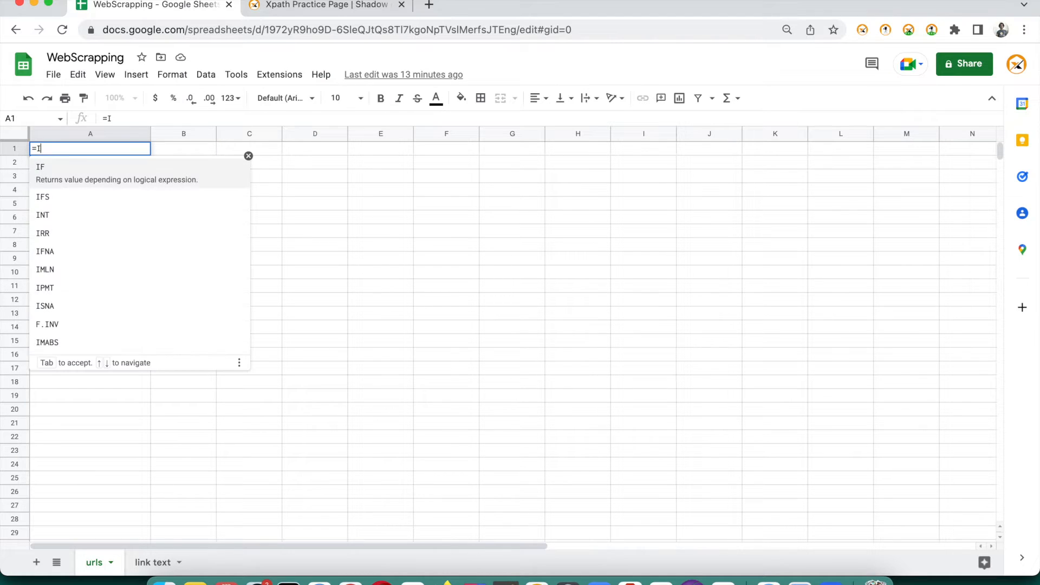
{"action": "type", "text": "MP"}
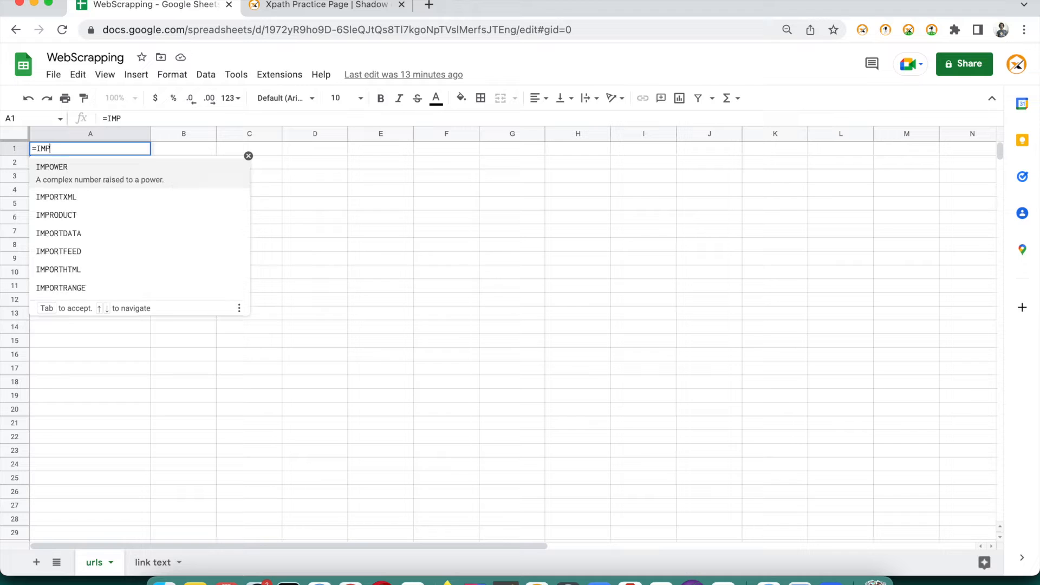
{"action": "type", "text": "O"}
{"action": "key", "text": "Down"}
{"action": "key", "text": "Down"}
{"action": "key", "text": "Up"}
{"action": "key", "text": "Tab"}
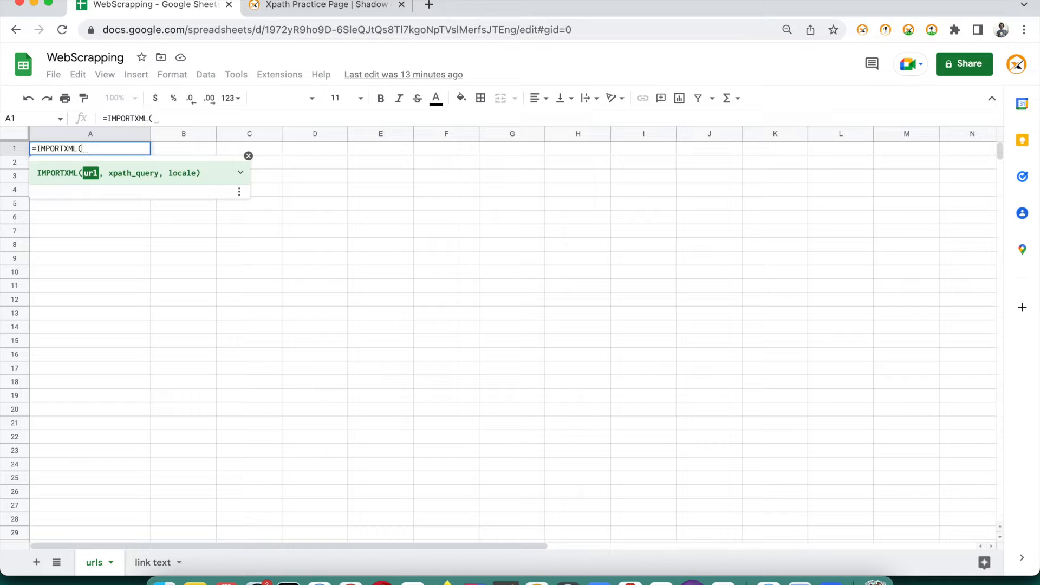
{"action": "type", "text": "\"\""}
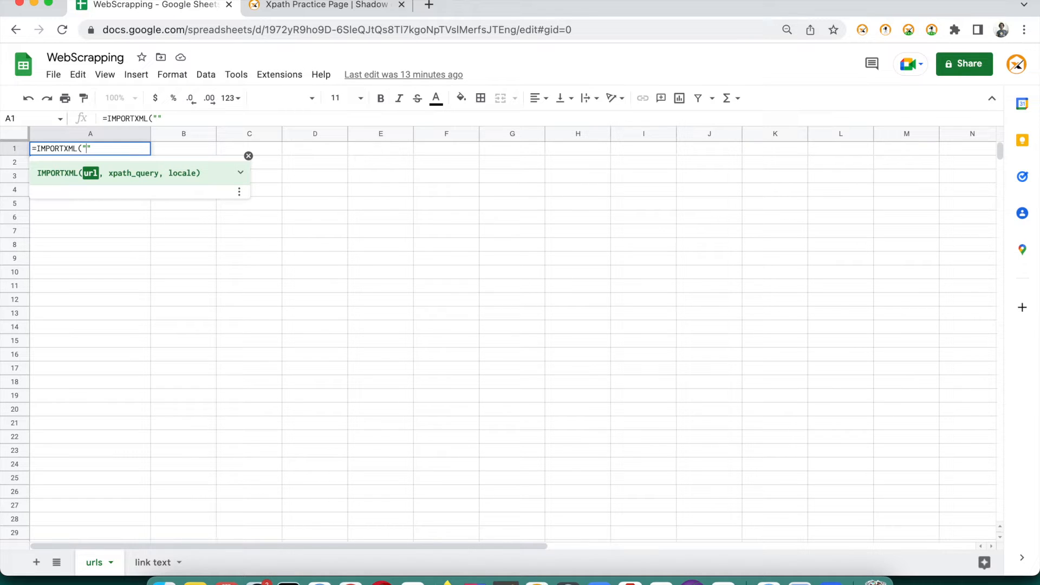
{"action": "left_click", "coordinate": [334, 4]}
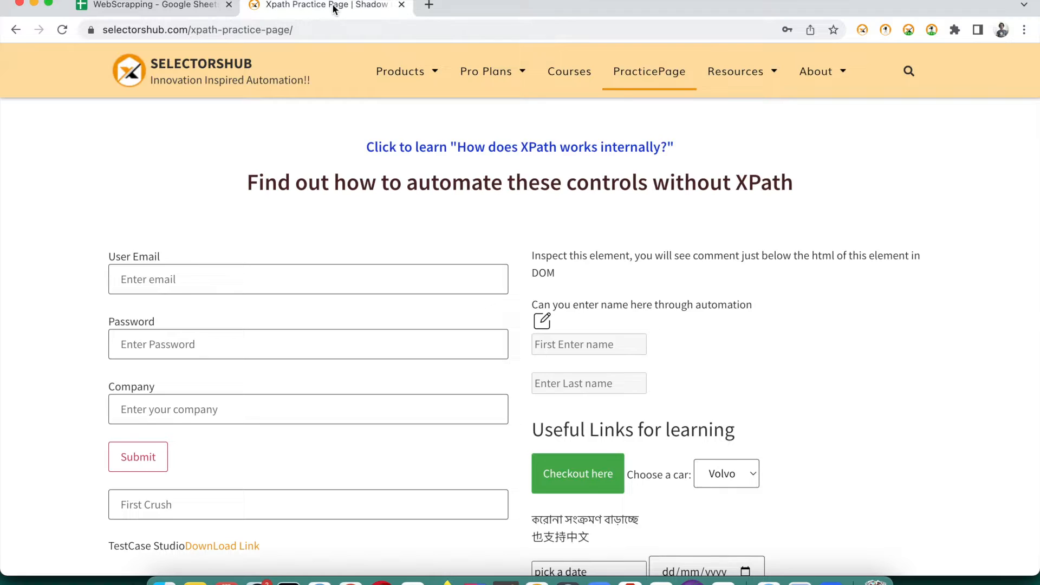
{"action": "left_click", "coordinate": [335, 30]}
{"action": "key", "text": "super+c"}
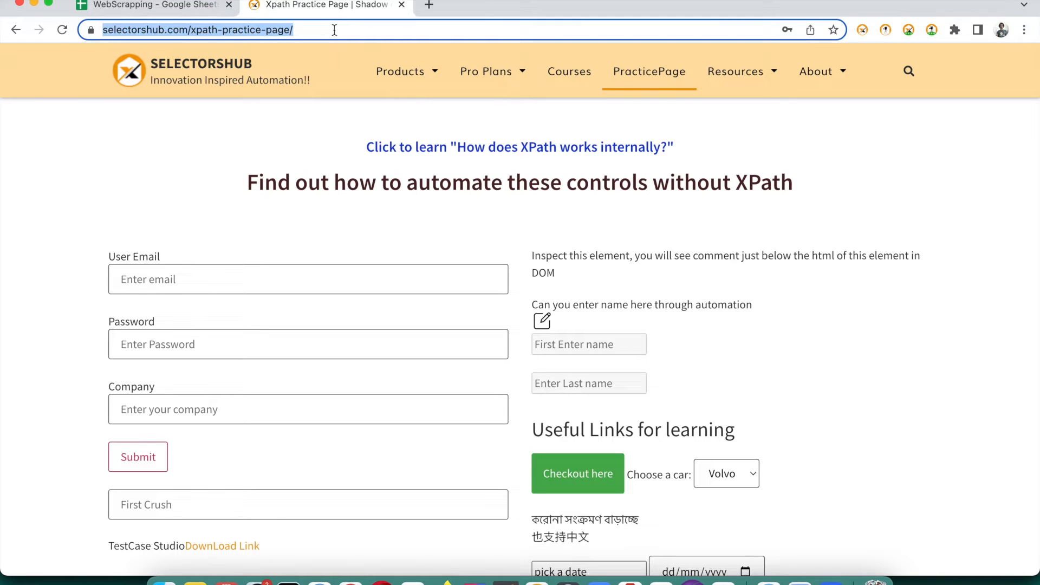
{"action": "left_click", "coordinate": [184, 7]}
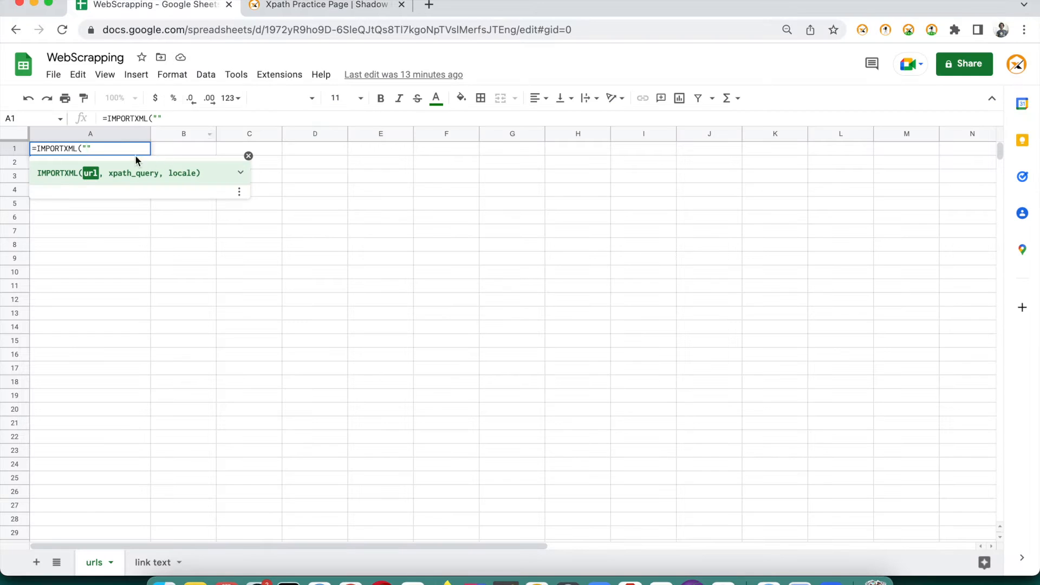
{"action": "key", "text": "super+v"}
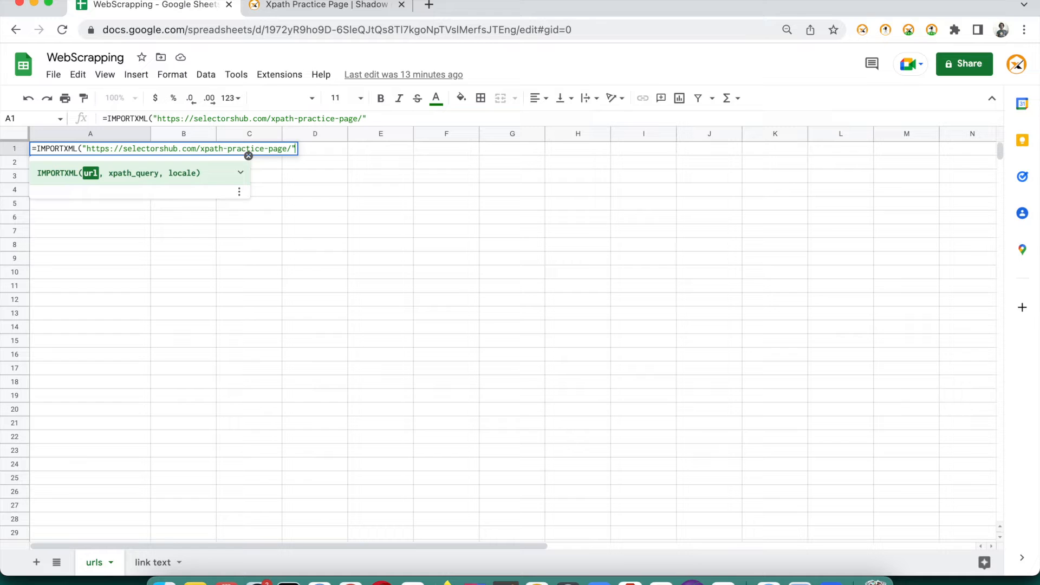
{"action": "type", "text": ",\"\""}
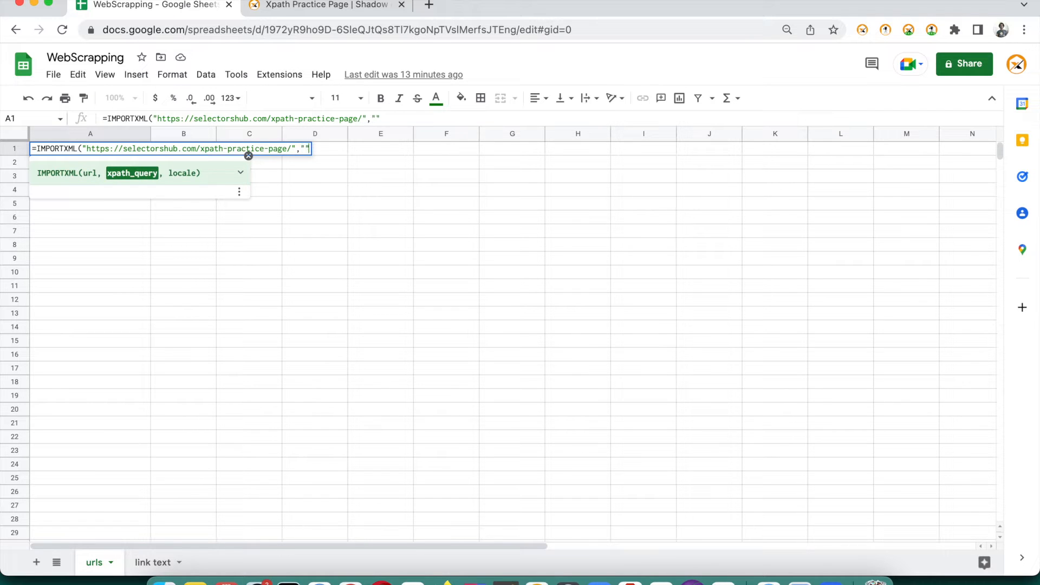
{"action": "type", "text": "//a/@href"}
Commit the formula and review the link URLs filling column A rows 1–82
{"action": "key", "text": "Return"}
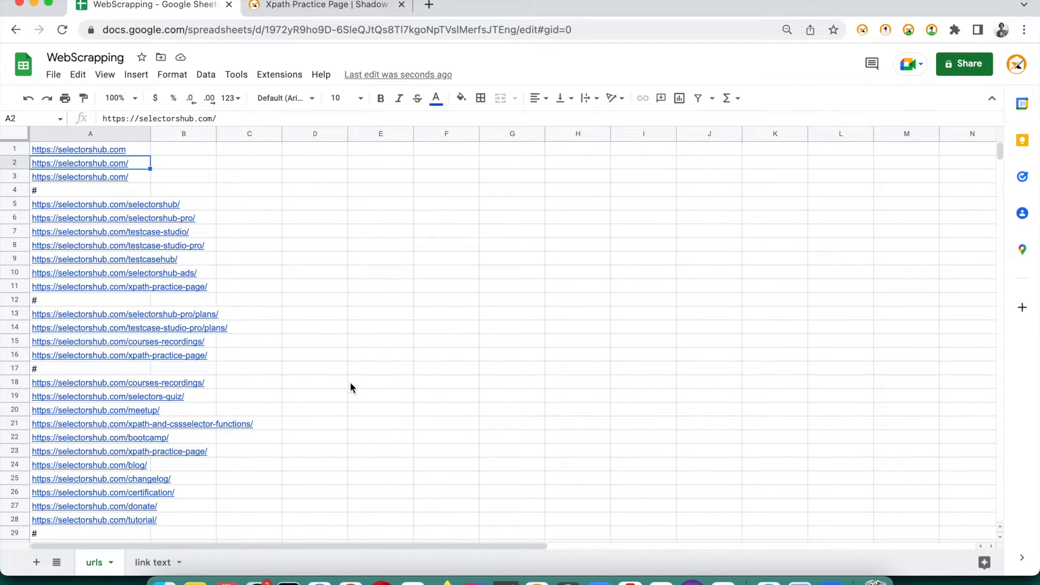
{"action": "scroll", "coordinate": [350, 388], "scroll_direction": "down", "scroll_amount": 5}
{"action": "scroll", "coordinate": [350, 387], "scroll_direction": "down", "scroll_amount": 1}
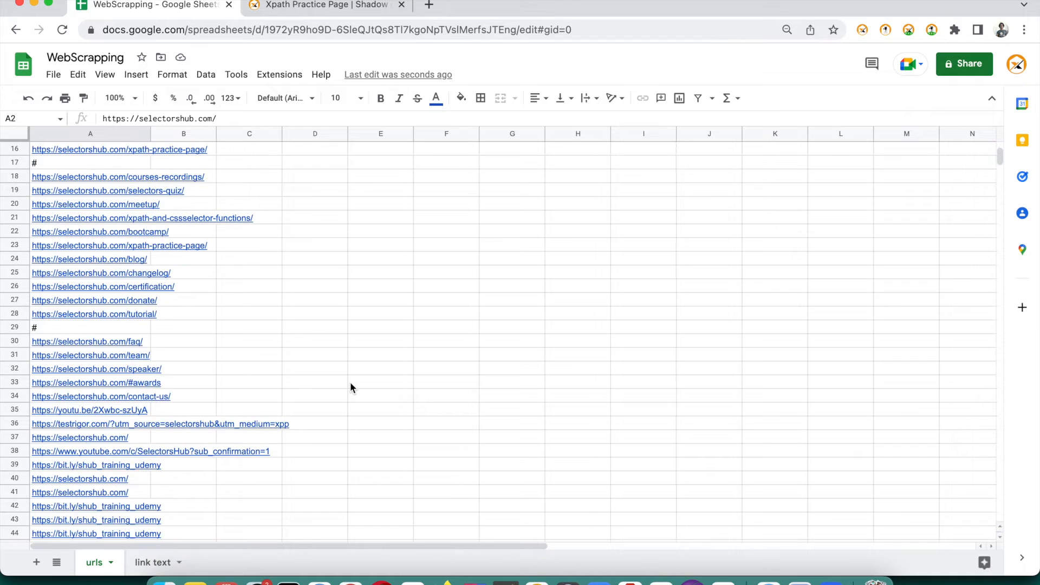
{"action": "scroll", "coordinate": [351, 387], "scroll_direction": "down", "scroll_amount": 8}
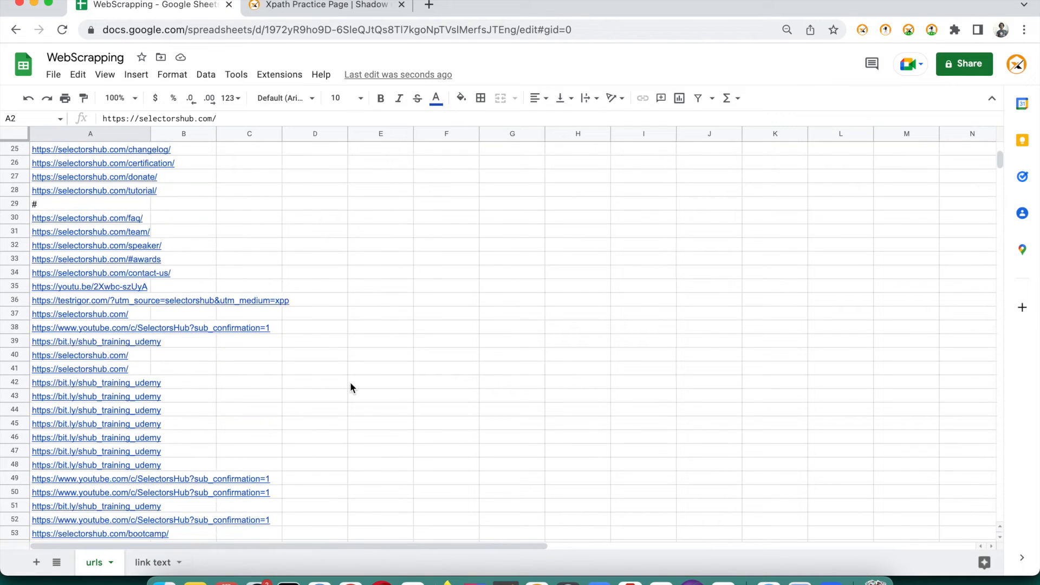
{"action": "scroll", "coordinate": [349, 388], "scroll_direction": "down", "scroll_amount": 10}
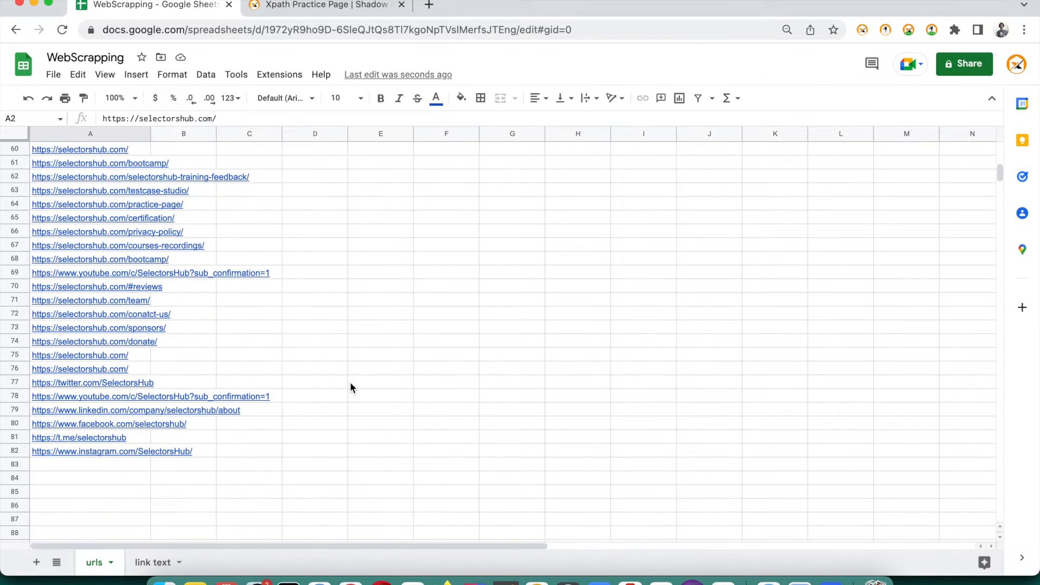
{"action": "scroll", "coordinate": [350, 388], "scroll_direction": "up", "scroll_amount": 18}
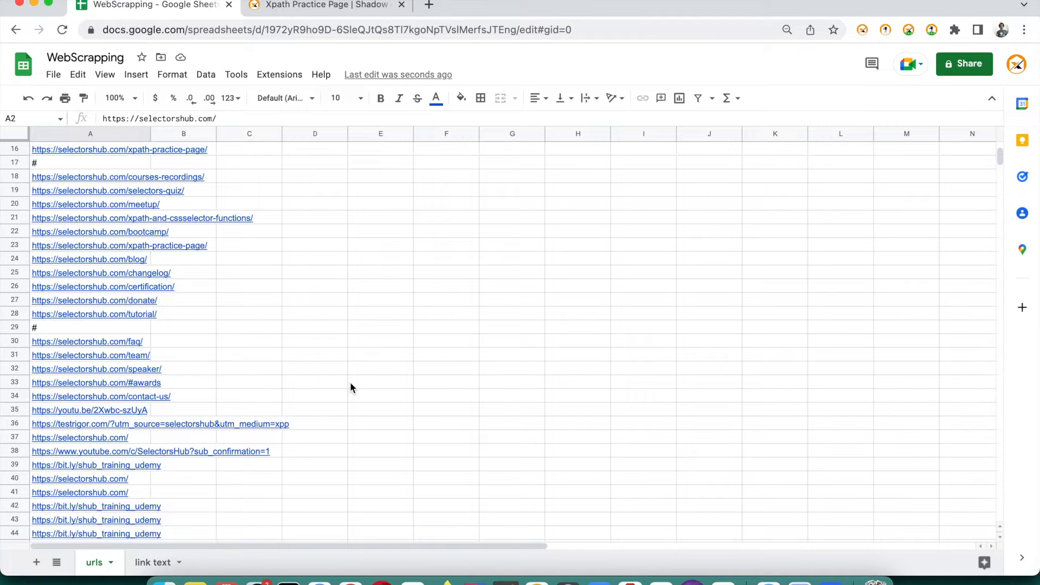
{"action": "scroll", "coordinate": [350, 384], "scroll_direction": "up", "scroll_amount": 6}
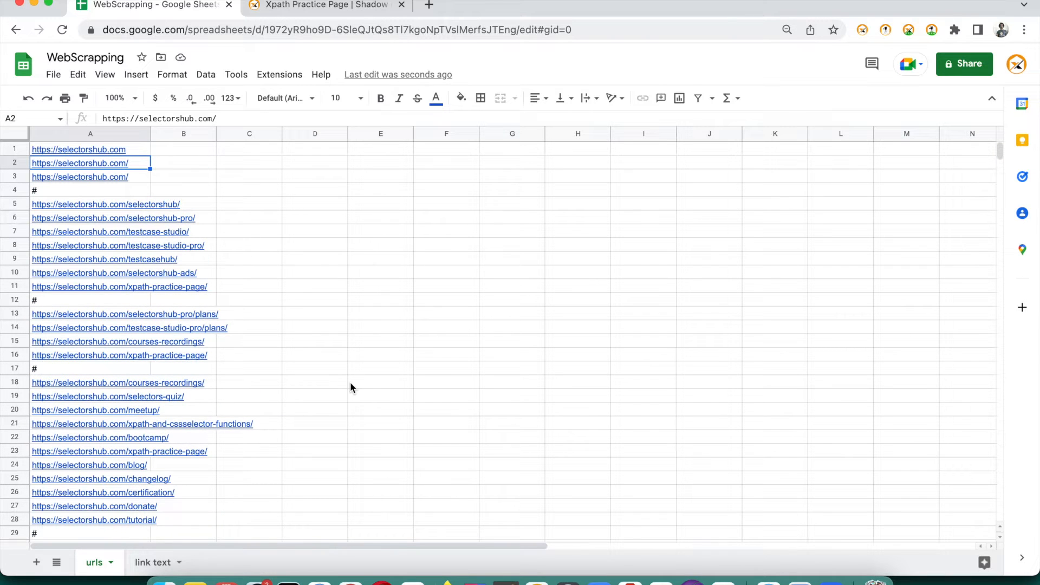
{"action": "left_click", "coordinate": [355, 7]}
Open DevTools with the SelectorsHub pane, making the panel taller and its text larger
{"action": "left_click", "coordinate": [379, 219]}
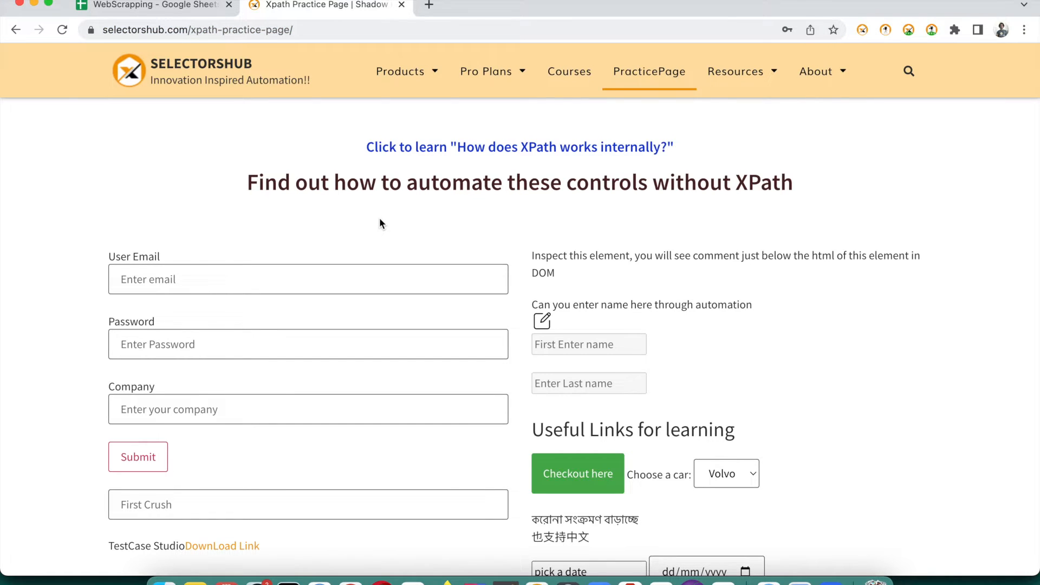
{"action": "right_click", "coordinate": [381, 222]}
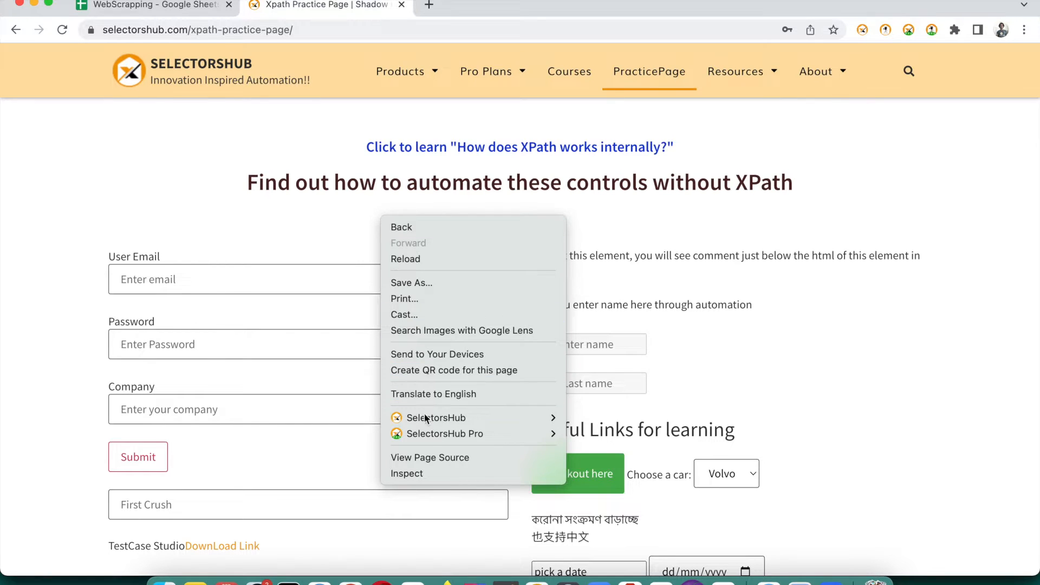
{"action": "left_click", "coordinate": [427, 473]}
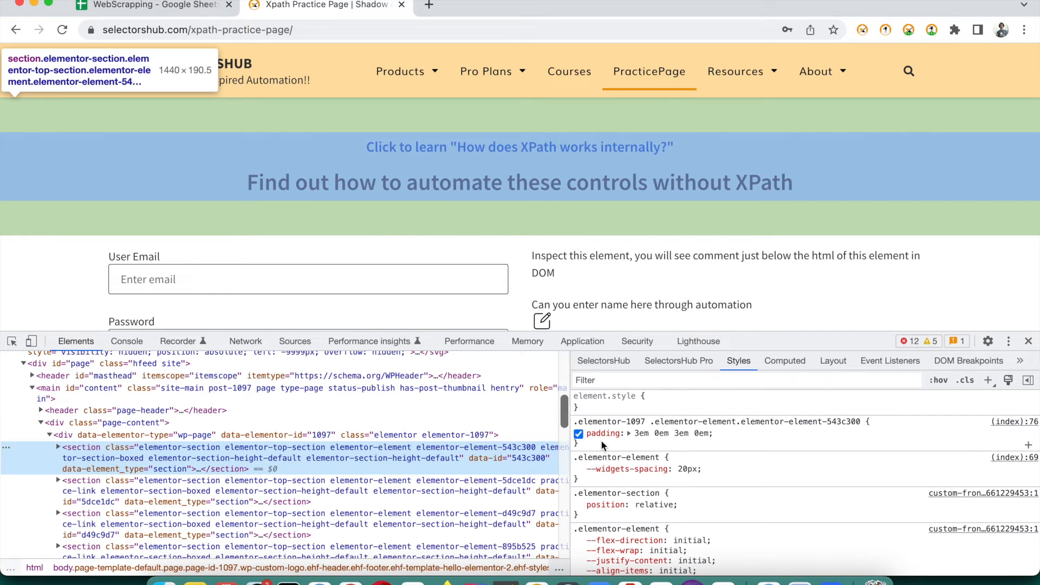
{"action": "left_click", "coordinate": [618, 363]}
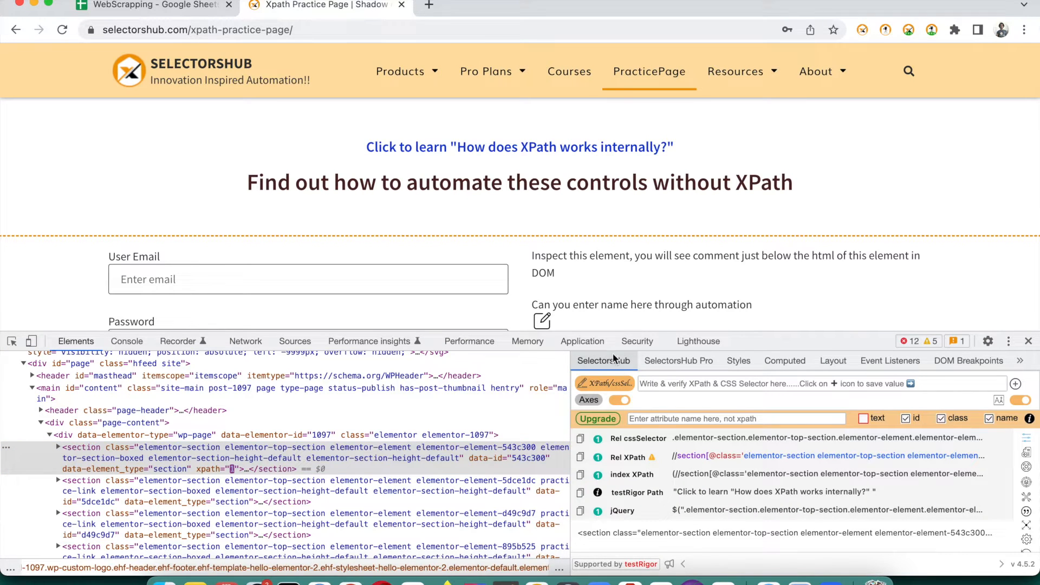
{"action": "left_click_drag", "start_coordinate": [571, 413], "coordinate": [550, 413]}
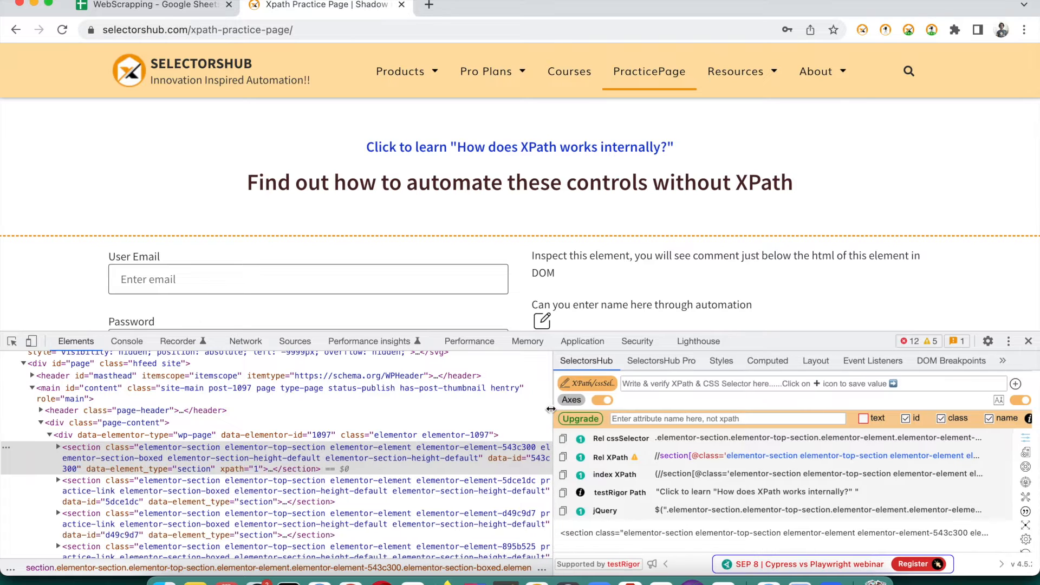
{"action": "left_click_drag", "start_coordinate": [762, 329], "coordinate": [763, 303]}
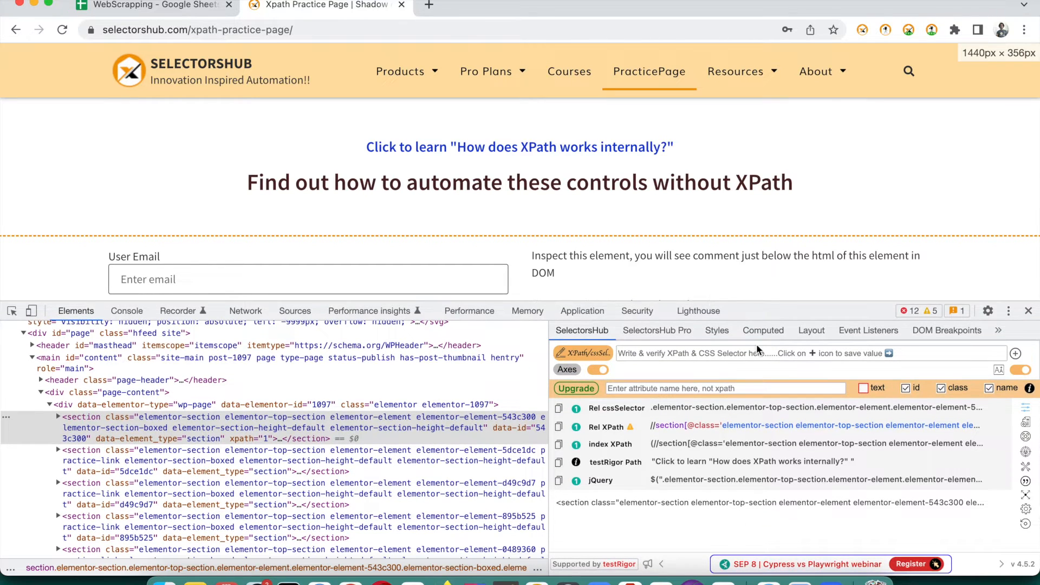
{"action": "key", "text": "super+equal"}
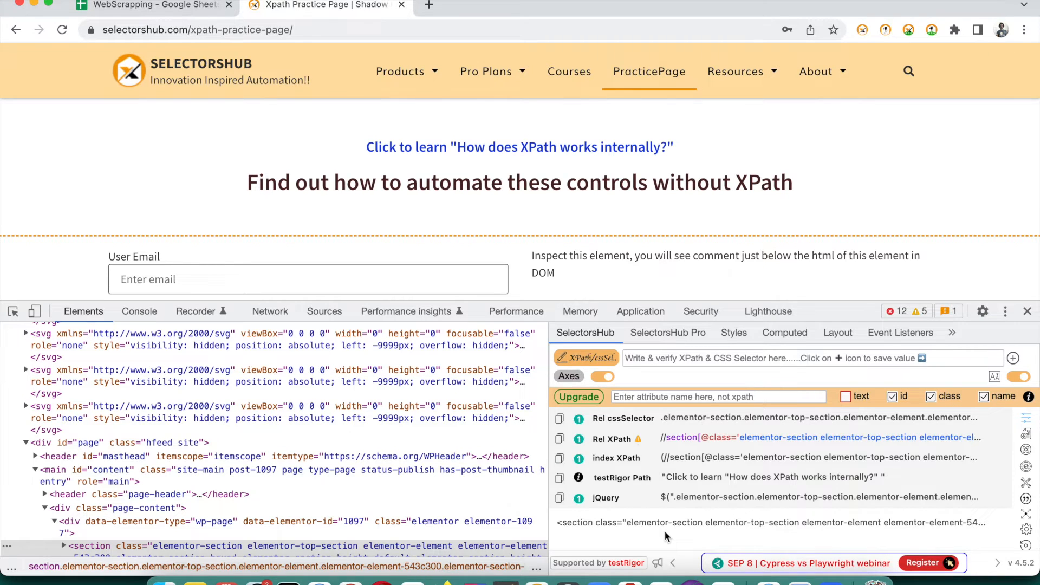
{"action": "left_click_drag", "start_coordinate": [826, 316], "coordinate": [825, 306]}
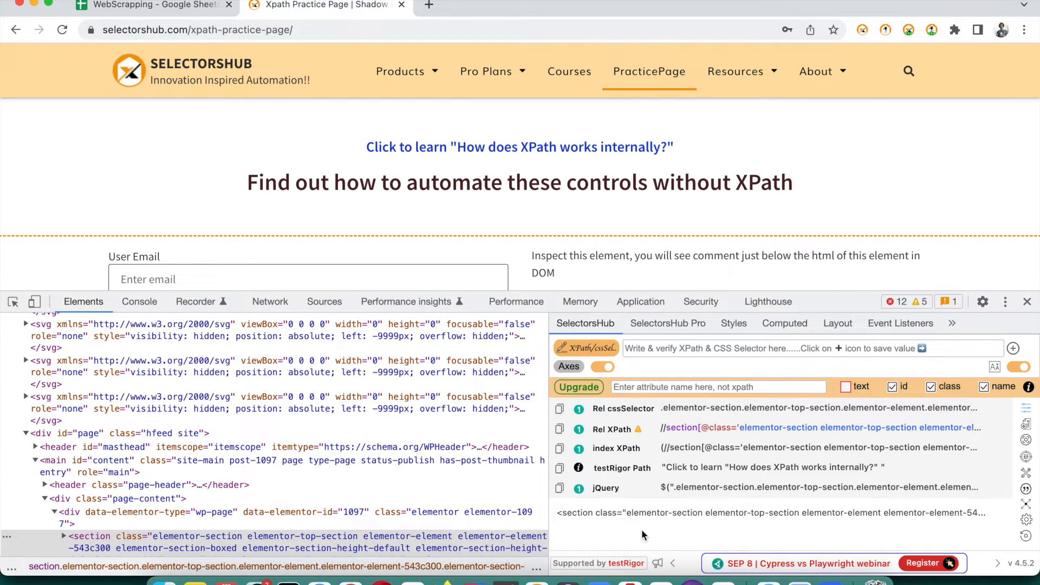
{"action": "key", "text": "super+equal"}
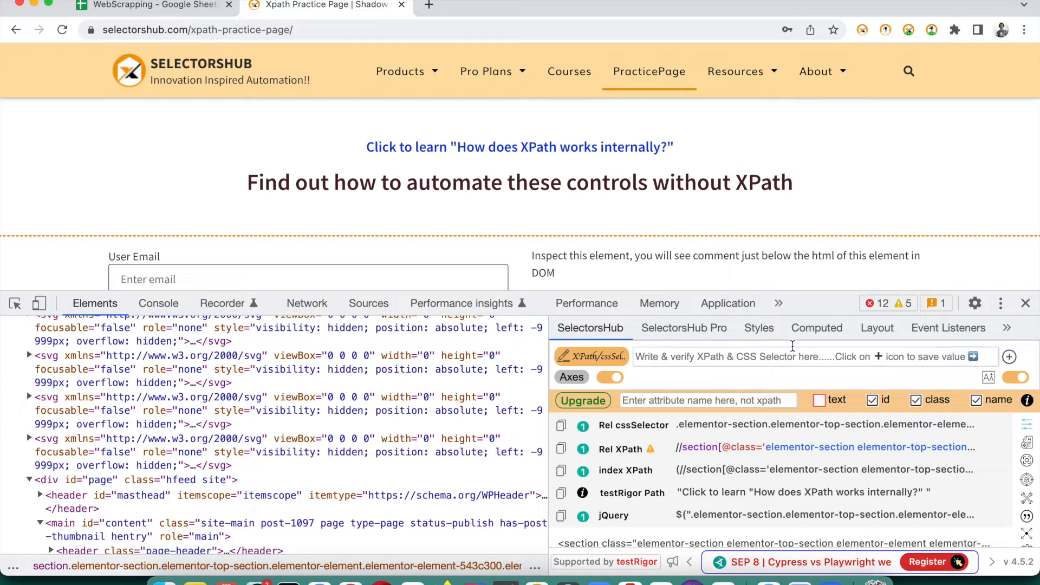
{"action": "left_click_drag", "start_coordinate": [796, 293], "coordinate": [795, 277]}
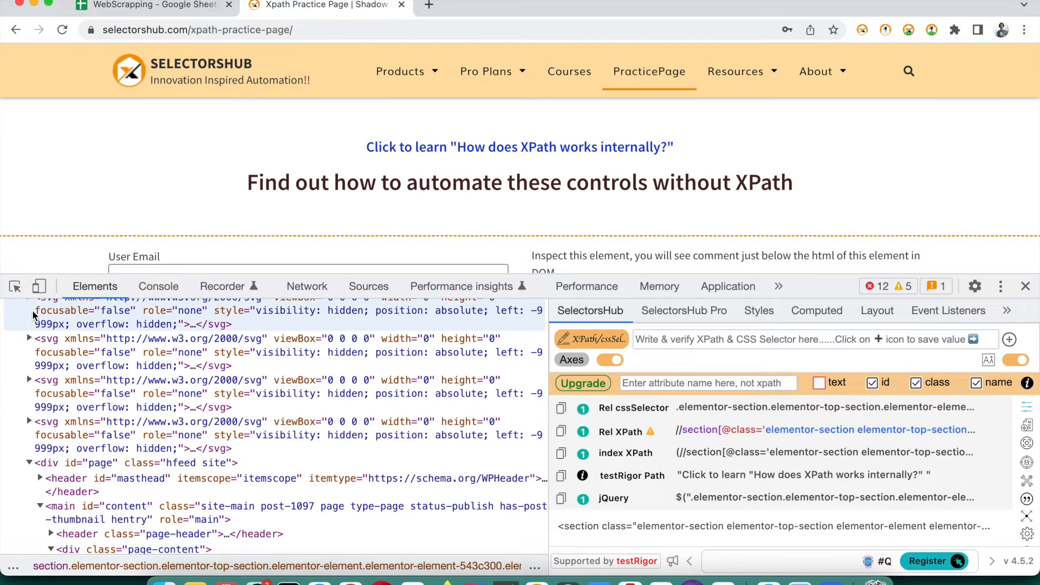
Pick the Products link, then the TestCase Studio footer link, to inspect their markup
{"action": "left_click", "coordinate": [17, 286]}
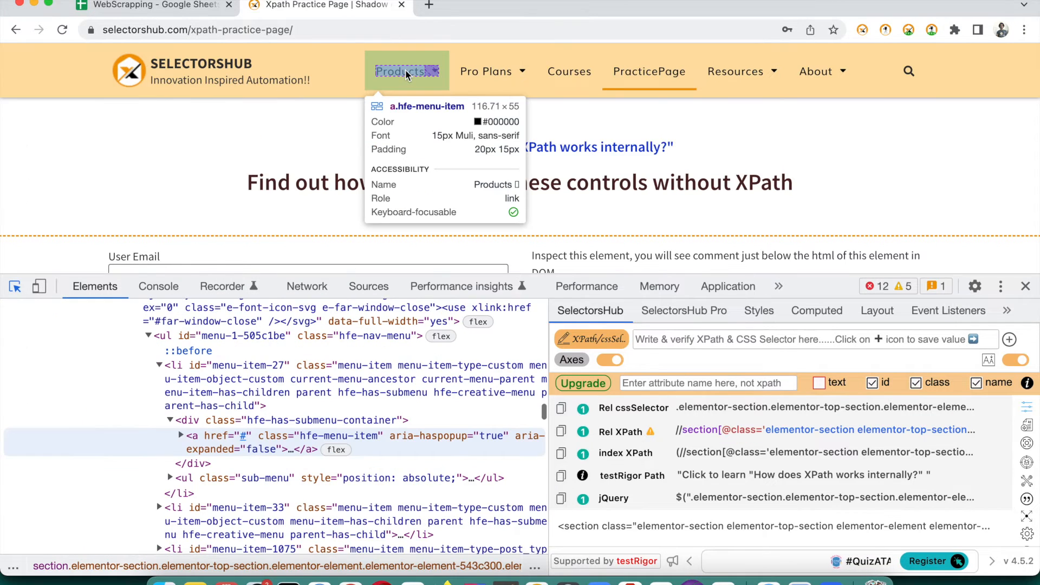
{"action": "left_click", "coordinate": [400, 71]}
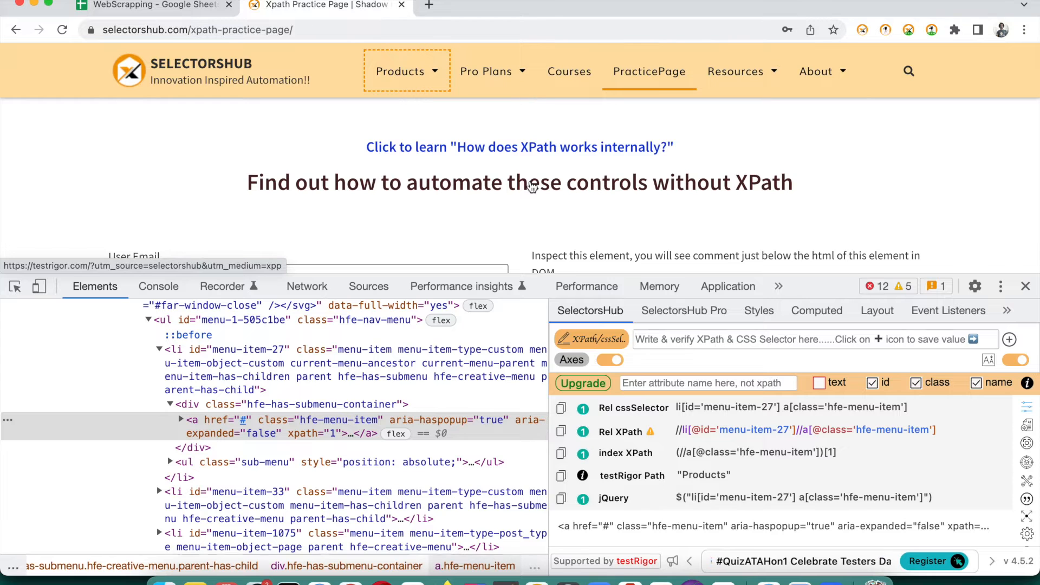
{"action": "scroll", "coordinate": [532, 187], "scroll_direction": "down", "scroll_amount": 10}
{"action": "scroll", "coordinate": [532, 187], "scroll_direction": "down", "scroll_amount": 20}
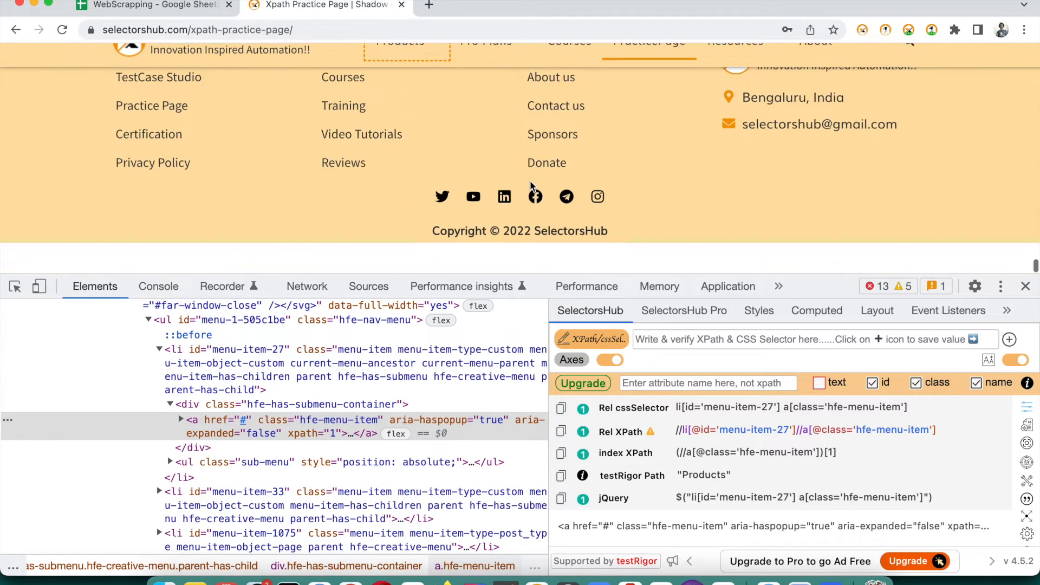
{"action": "scroll", "coordinate": [691, 179], "scroll_direction": "up", "scroll_amount": 2}
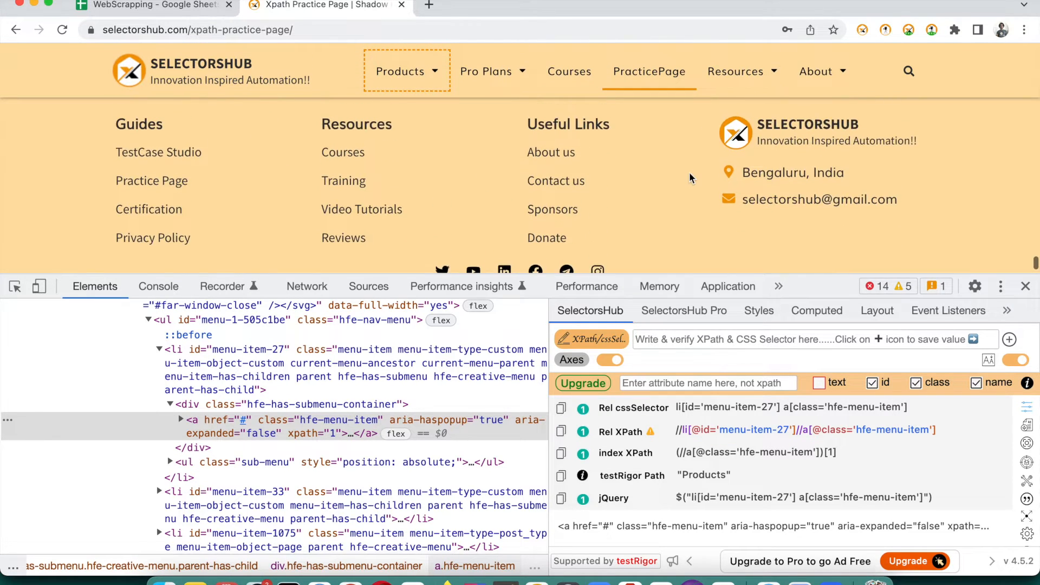
{"action": "left_click", "coordinate": [14, 286]}
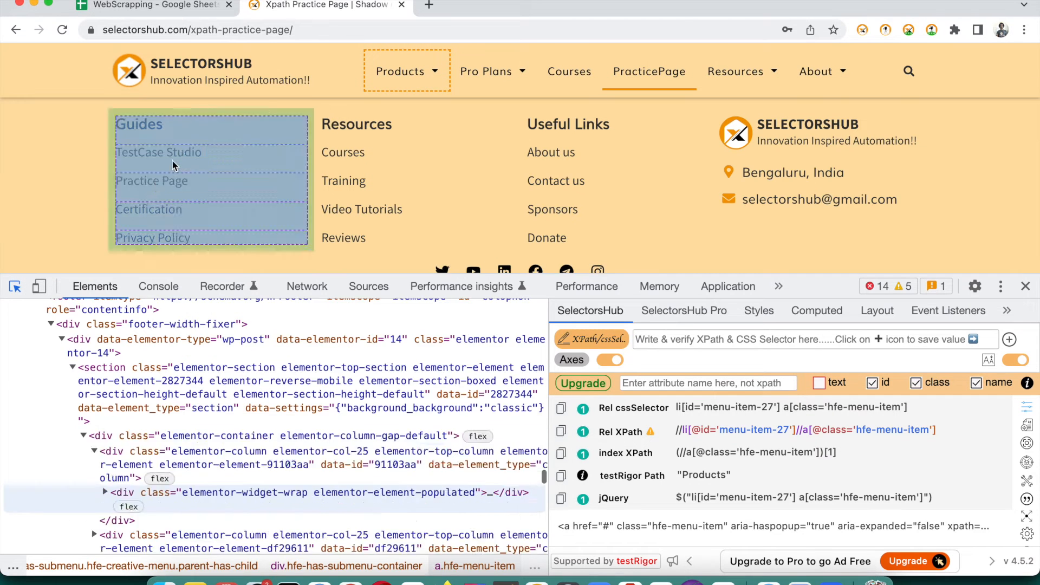
{"action": "left_click", "coordinate": [182, 154]}
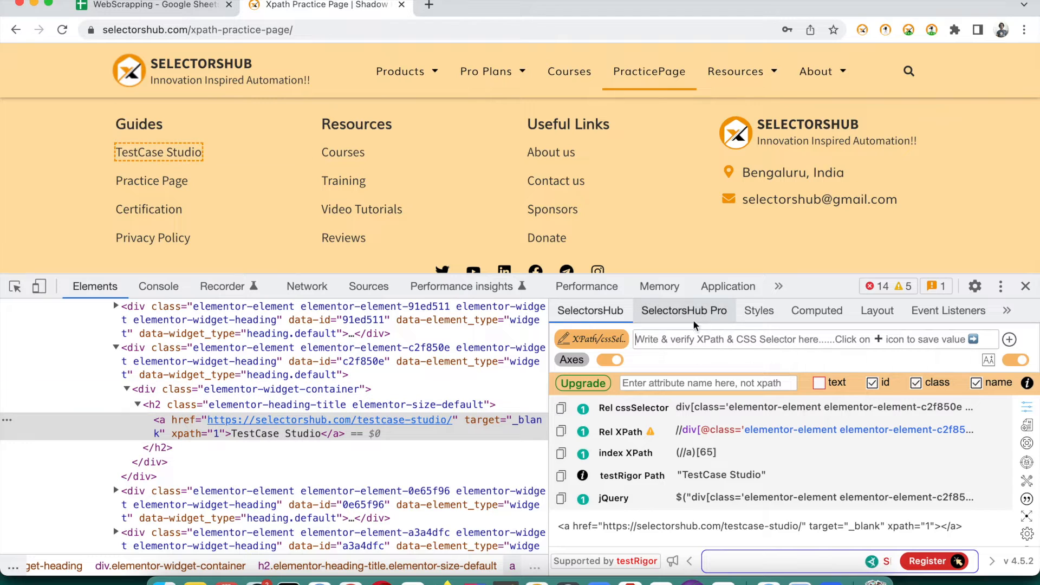
Evaluate //a in SelectorsHub (84 matches) and scroll the DOM tree up to div.footer-width-fixer
{"action": "left_click", "coordinate": [688, 333]}
{"action": "type", "text": "//a"}
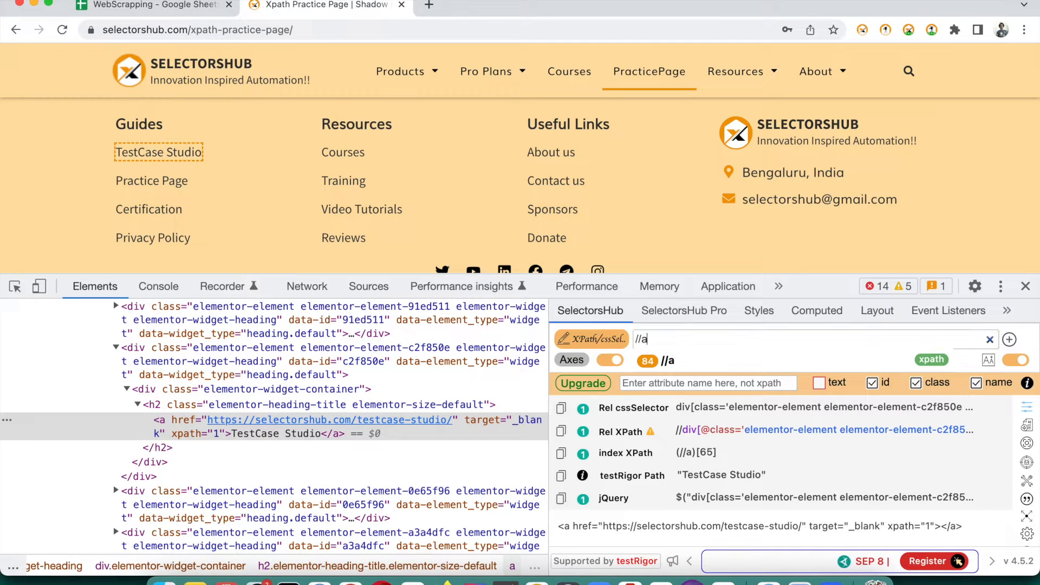
{"action": "key", "text": "Return"}
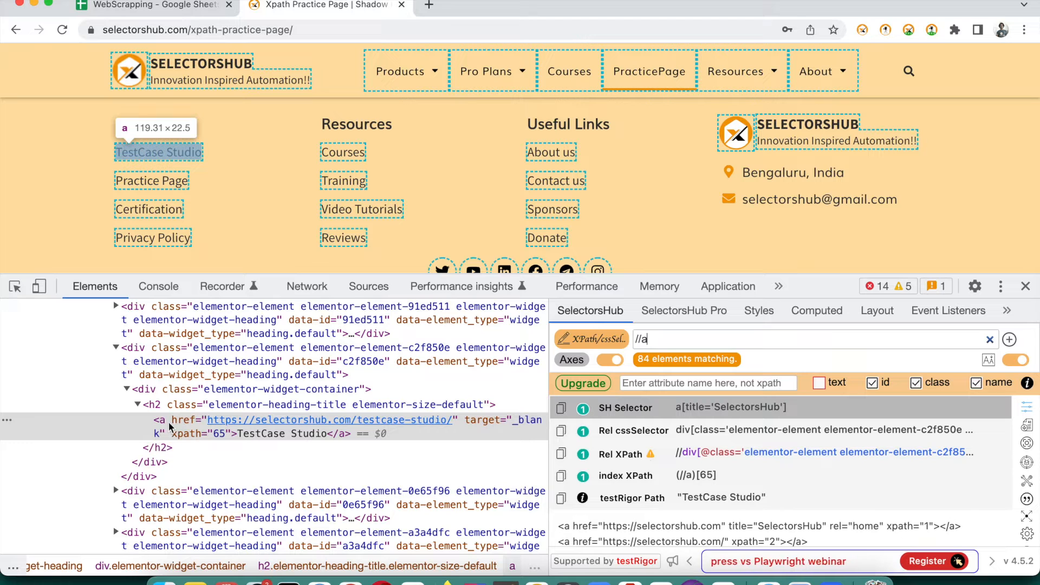
{"action": "scroll", "coordinate": [170, 401], "scroll_direction": "up", "scroll_amount": 2}
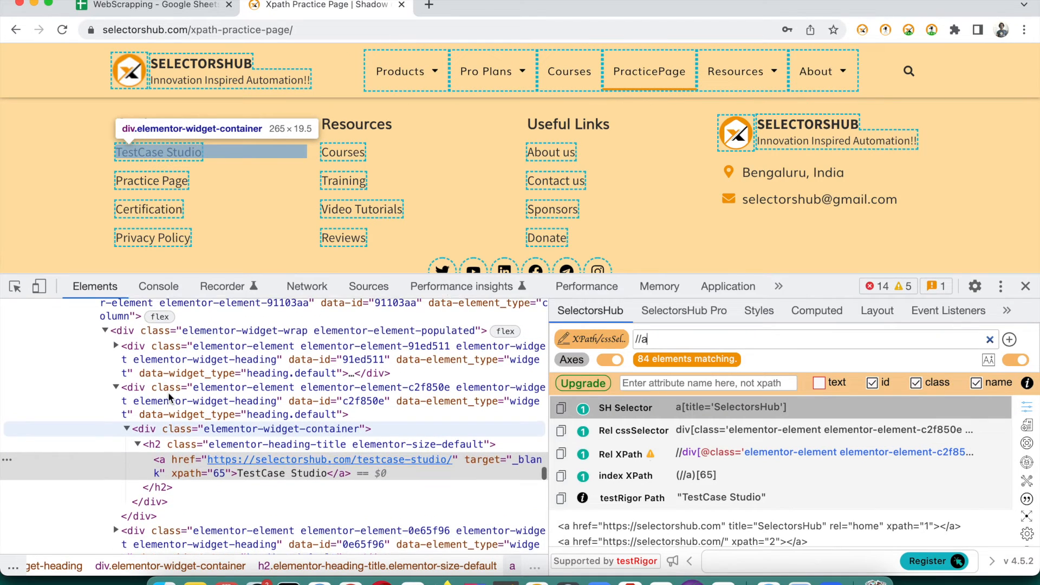
{"action": "scroll", "coordinate": [169, 398], "scroll_direction": "up", "scroll_amount": 1}
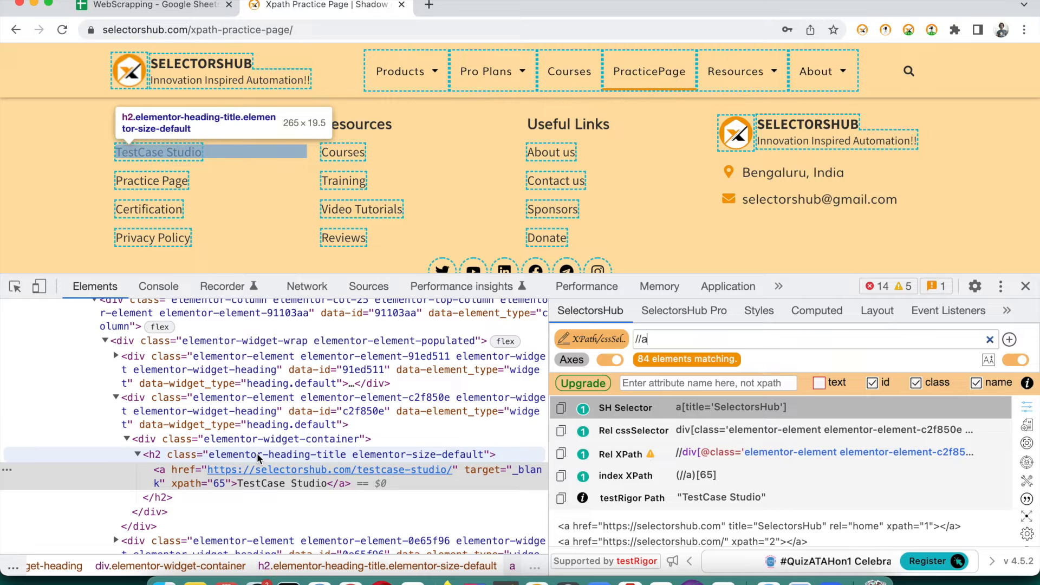
{"action": "scroll", "coordinate": [216, 406], "scroll_direction": "up", "scroll_amount": 2}
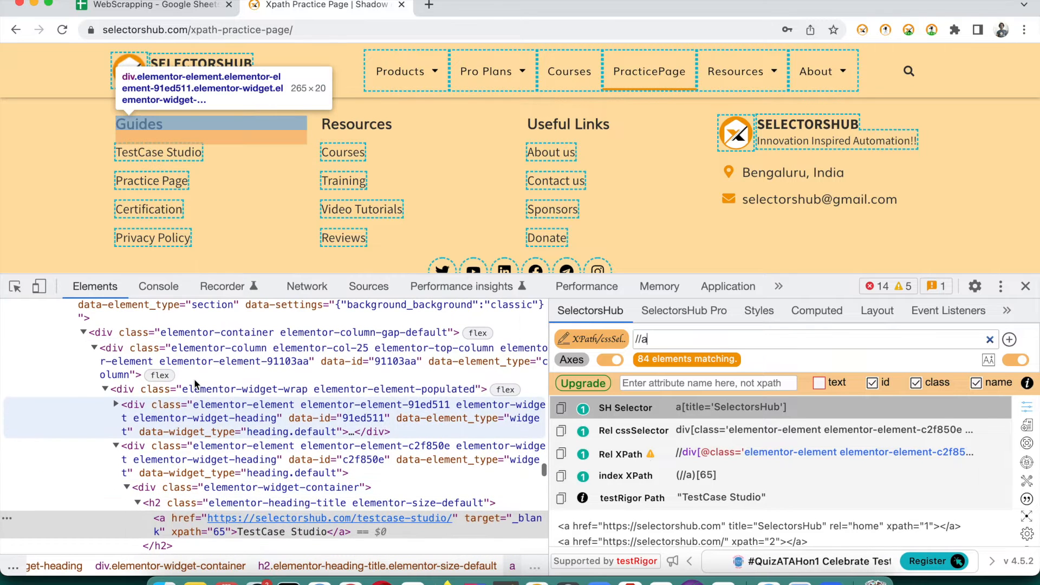
{"action": "scroll", "coordinate": [189, 349], "scroll_direction": "up", "scroll_amount": 1}
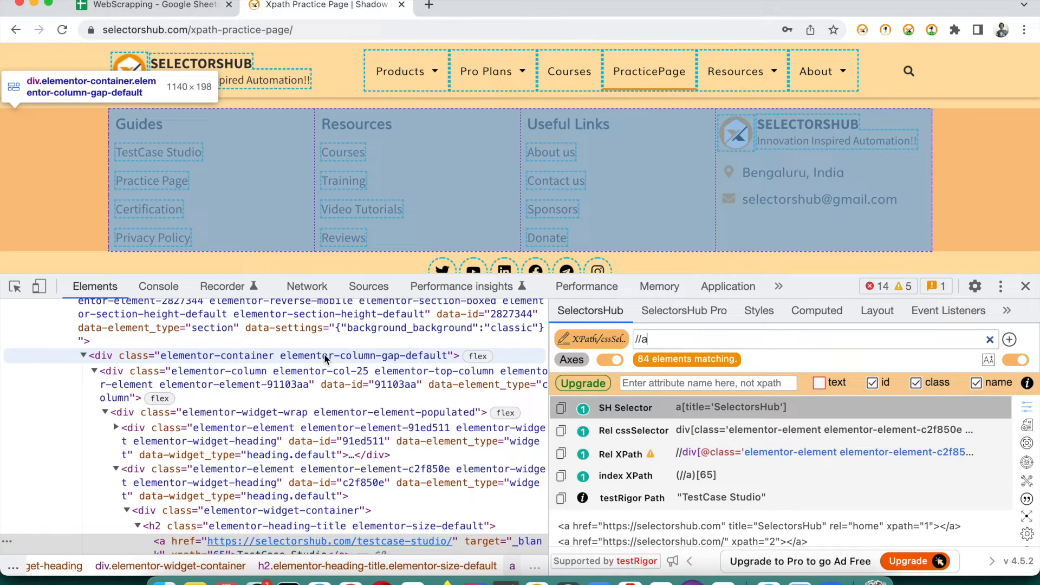
{"action": "scroll", "coordinate": [326, 358], "scroll_direction": "up", "scroll_amount": 2}
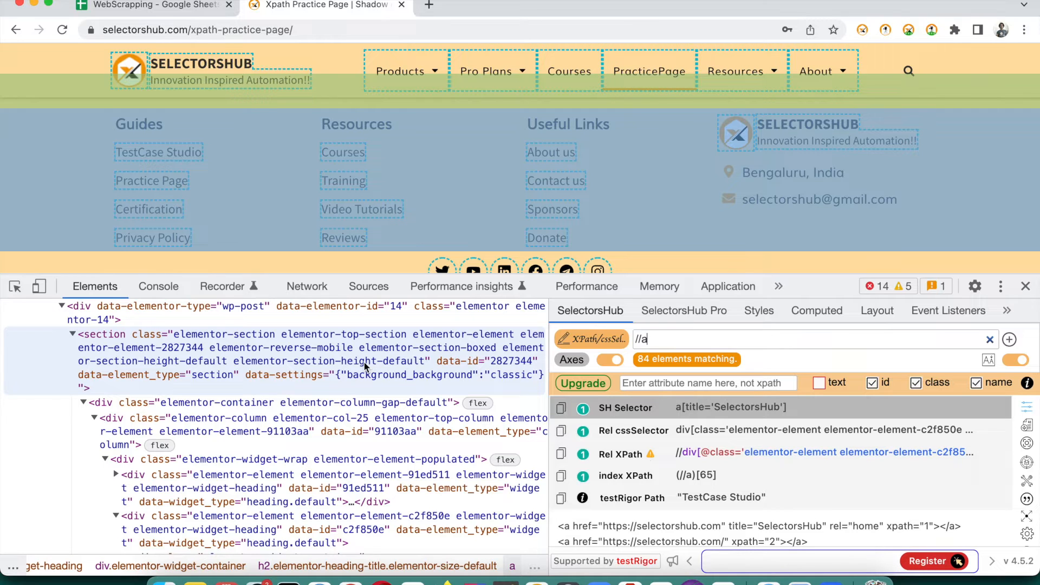
{"action": "scroll", "coordinate": [366, 366], "scroll_direction": "up", "scroll_amount": 2}
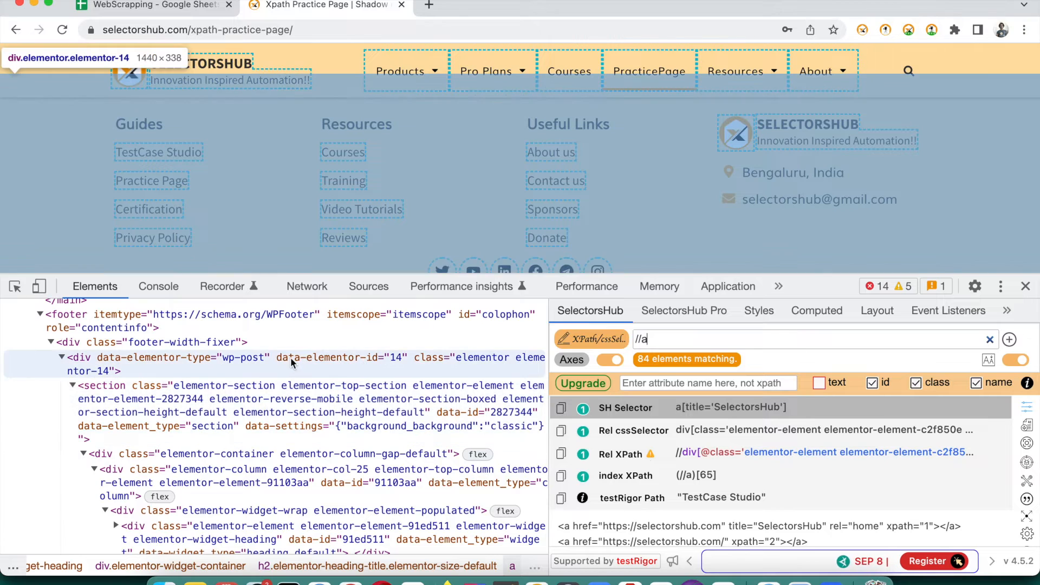
{"action": "double_click", "coordinate": [169, 343]}
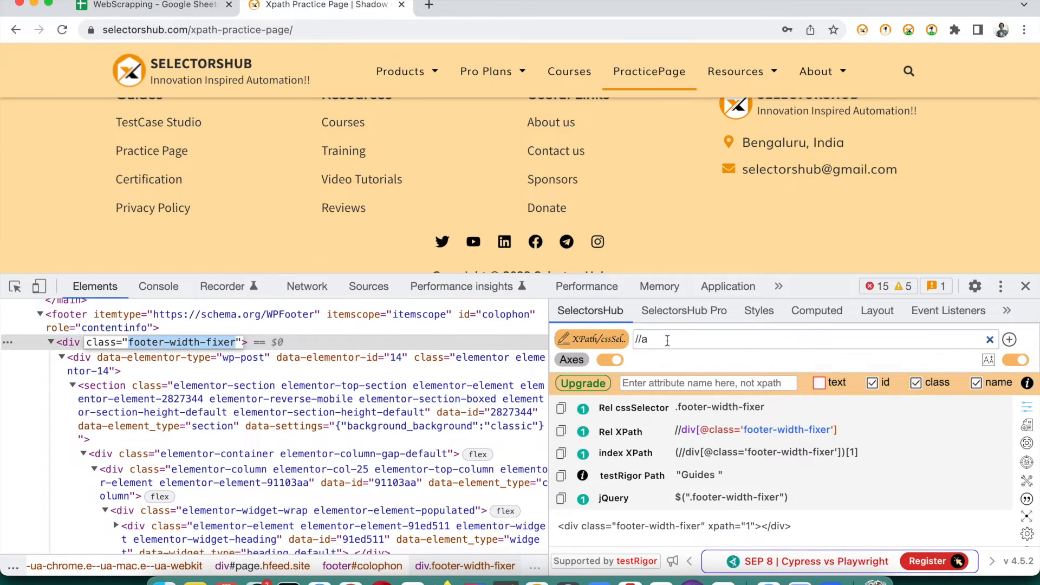
{"action": "left_click", "coordinate": [668, 340]}
{"action": "key", "text": "Home"}
{"action": "type", "text": "//div"}
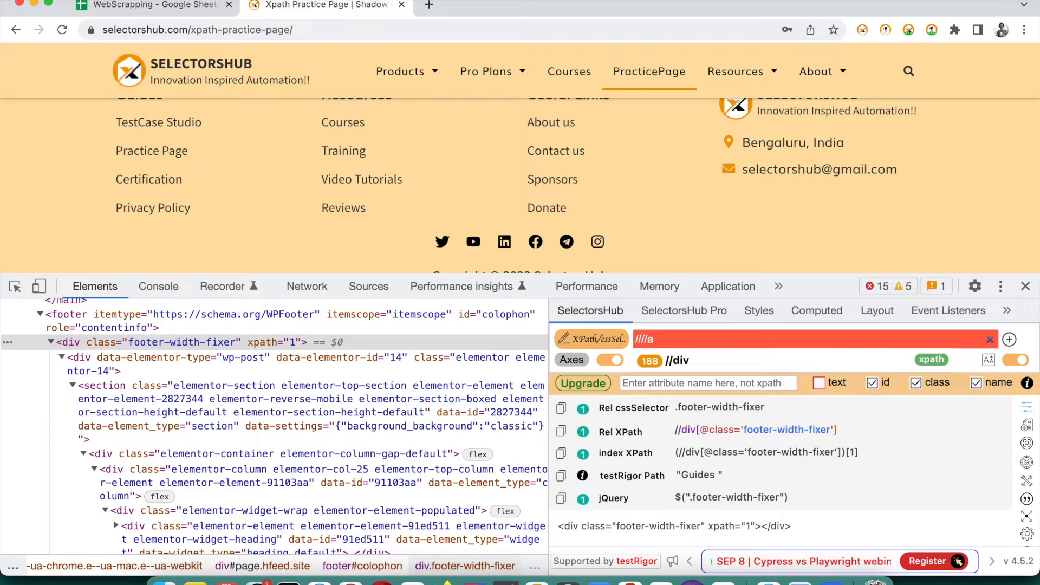
{"action": "type", "text": "[@"}
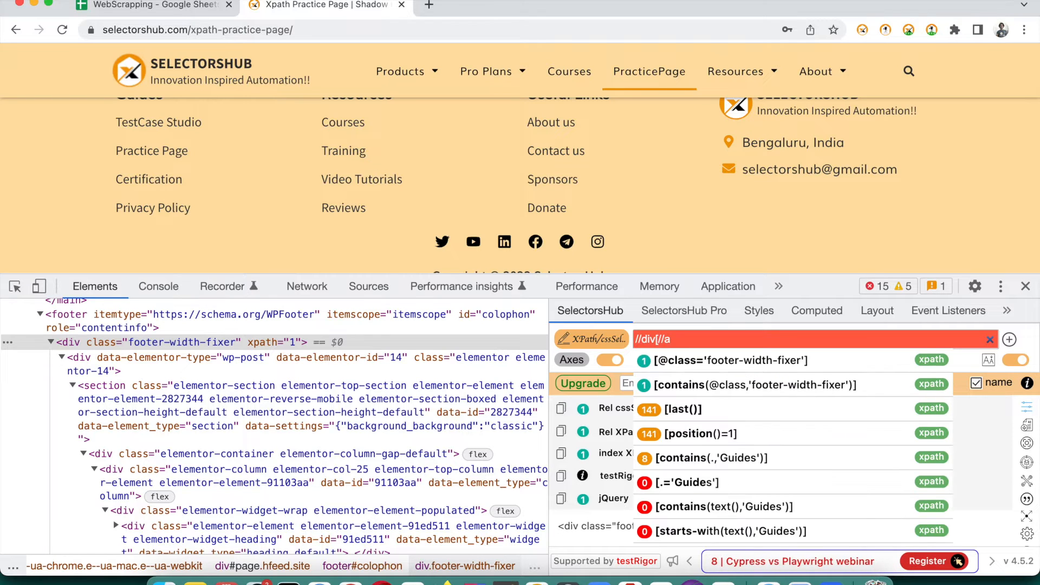
{"action": "key", "text": "Down"}
{"action": "key", "text": "Return"}
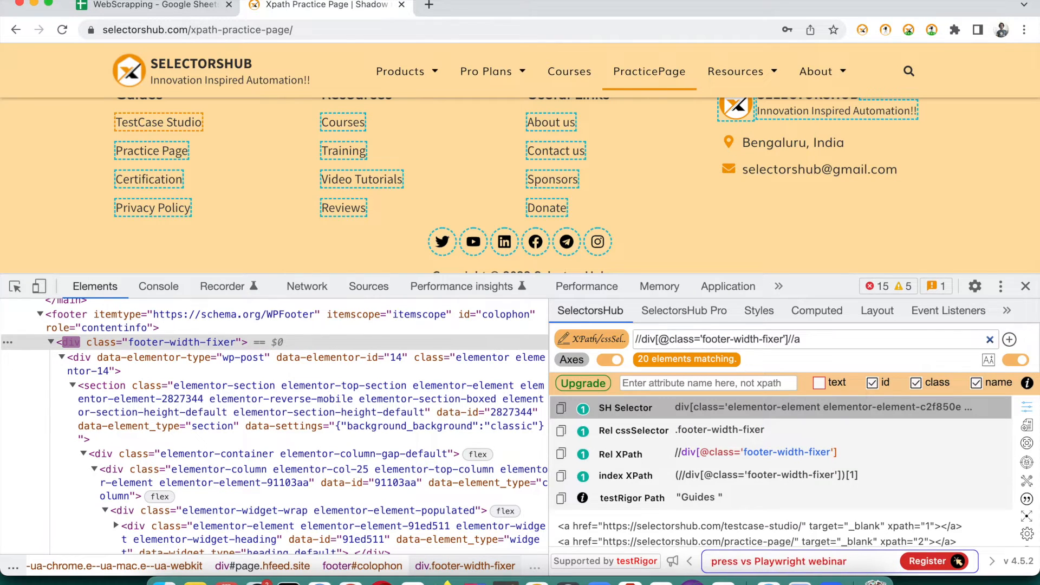
{"action": "scroll", "coordinate": [709, 205], "scroll_direction": "up", "scroll_amount": 3}
{"action": "scroll", "coordinate": [708, 205], "scroll_direction": "down", "scroll_amount": 2}
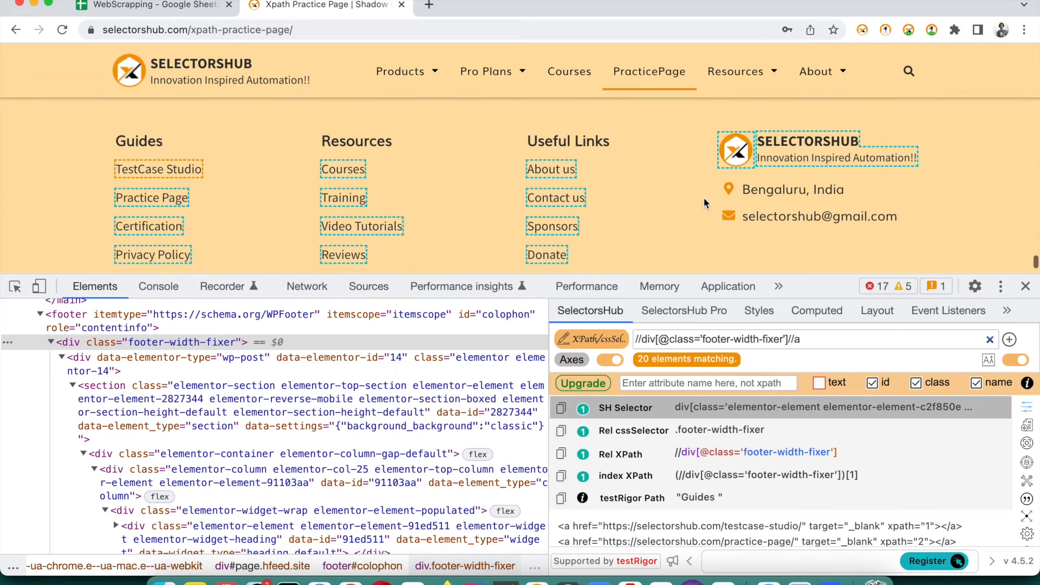
{"action": "key", "text": "super+a"}
{"action": "key", "text": "super+c"}
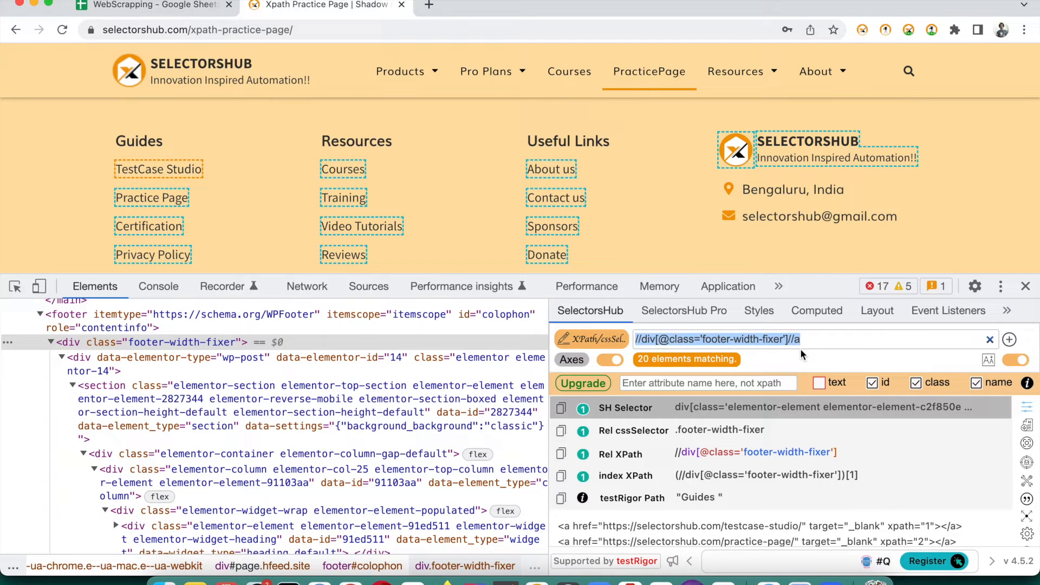
{"action": "left_click", "coordinate": [162, 5]}
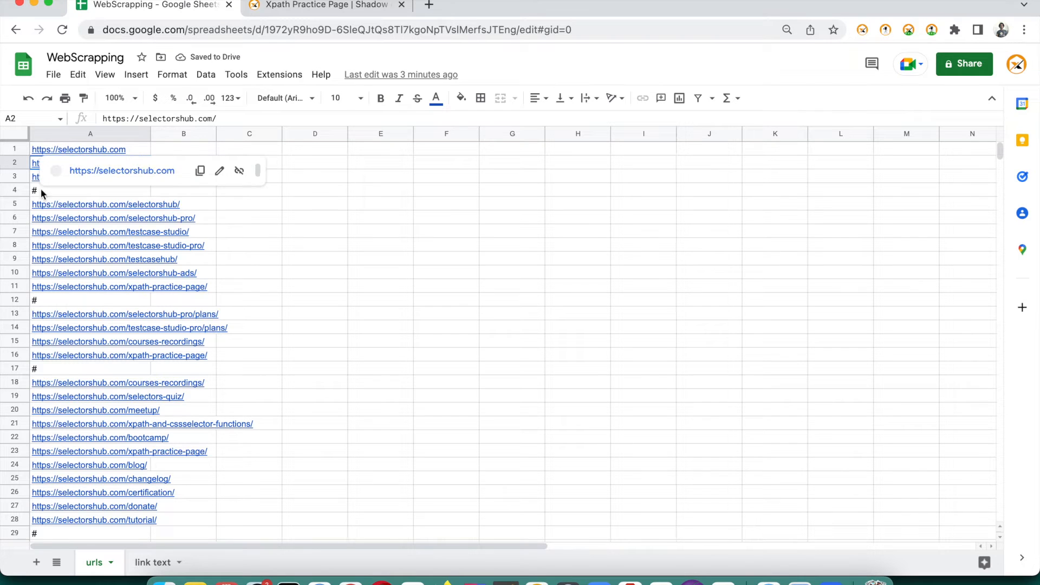
Close the link preview card and open A1's IMPORTXML formula for editing
{"action": "mouse_move", "coordinate": [47, 172]}
{"action": "left_click", "coordinate": [423, 324]}
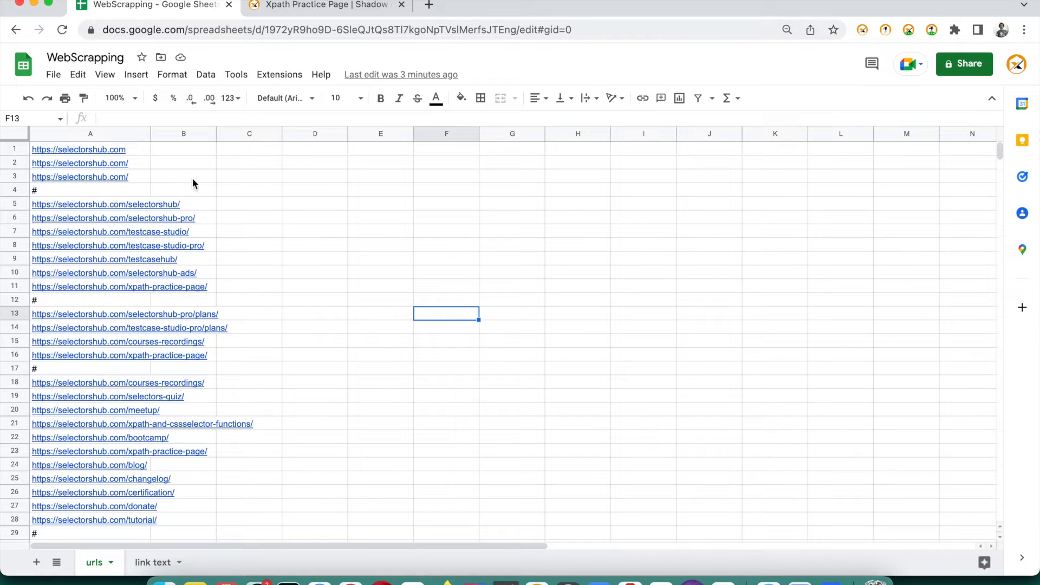
{"action": "mouse_move", "coordinate": [137, 148]}
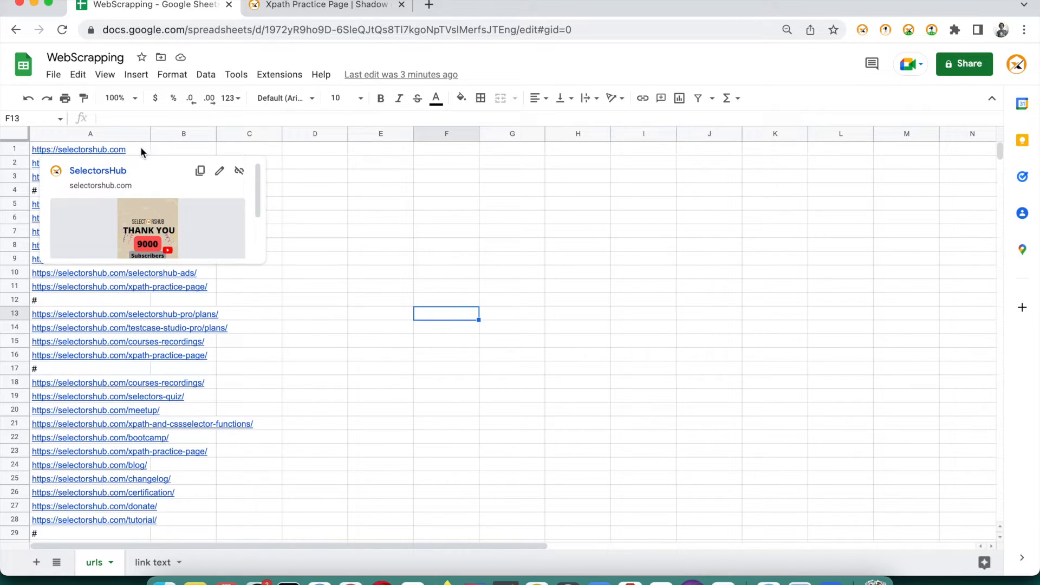
{"action": "double_click", "coordinate": [140, 147]}
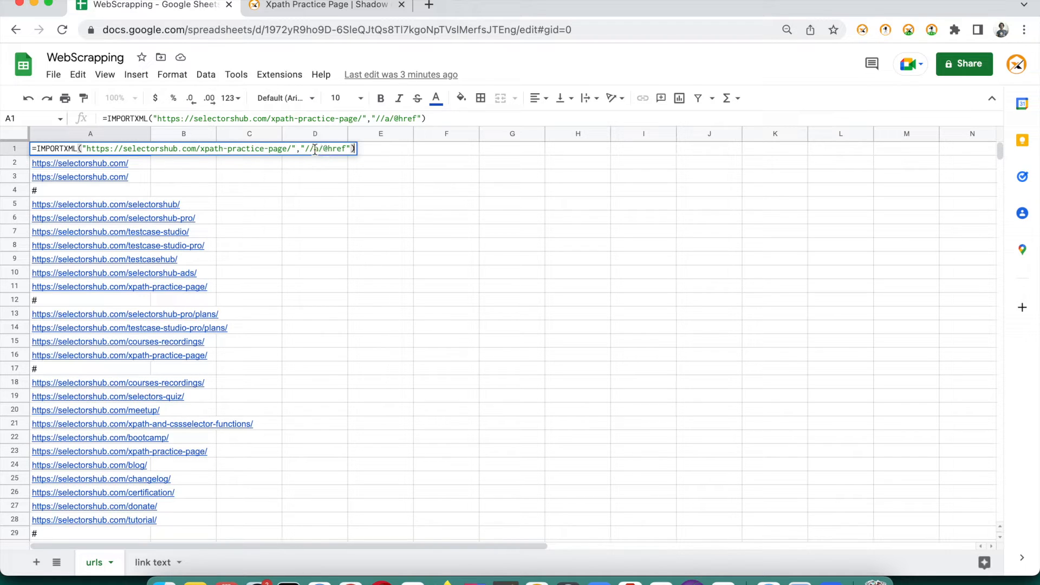
{"action": "left_click_drag", "start_coordinate": [309, 149], "coordinate": [345, 149]}
{"action": "key", "text": "super+v"}
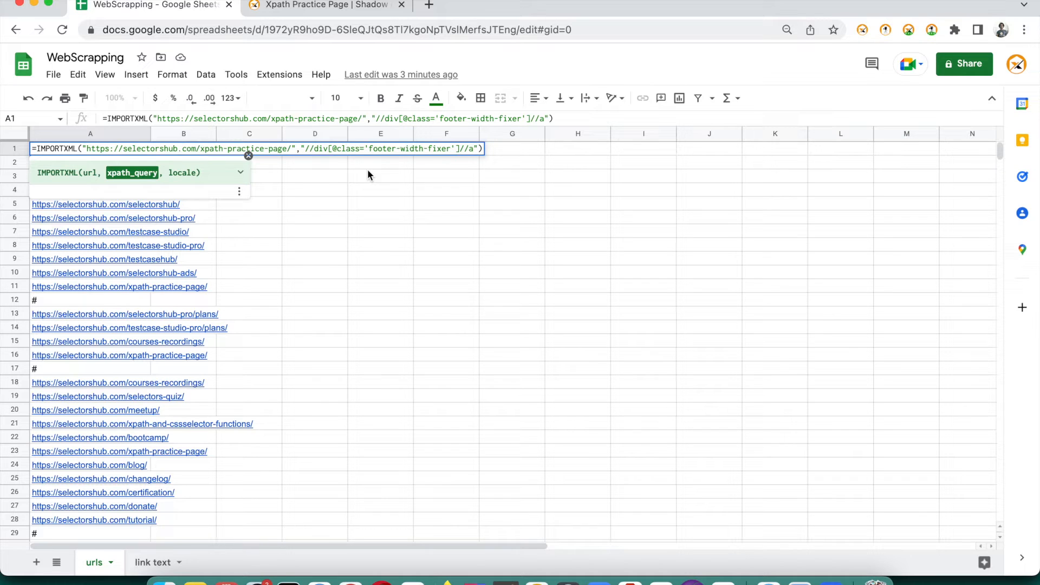
{"action": "key", "text": "Return"}
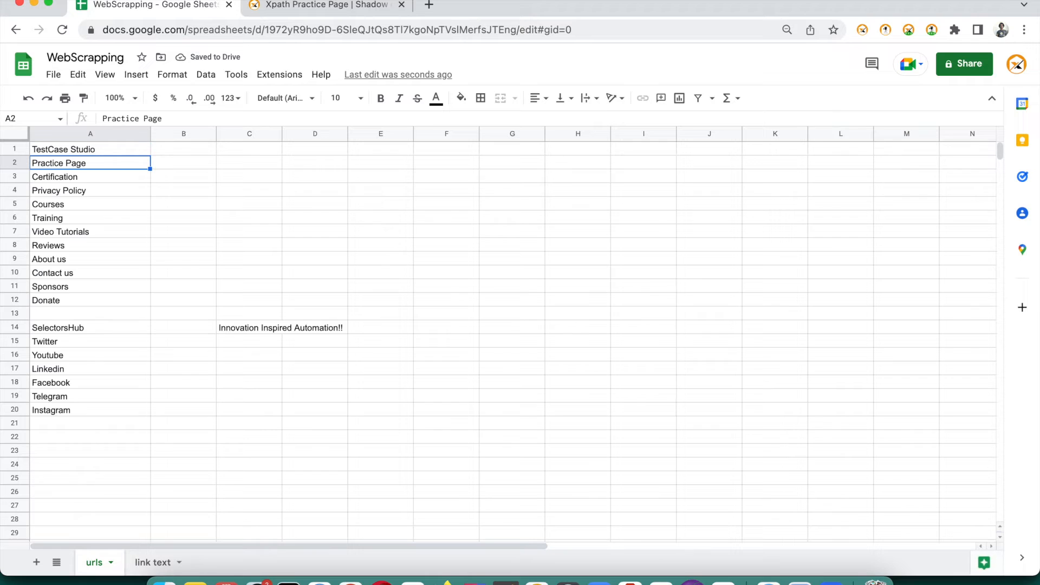
{"action": "double_click", "coordinate": [102, 150]}
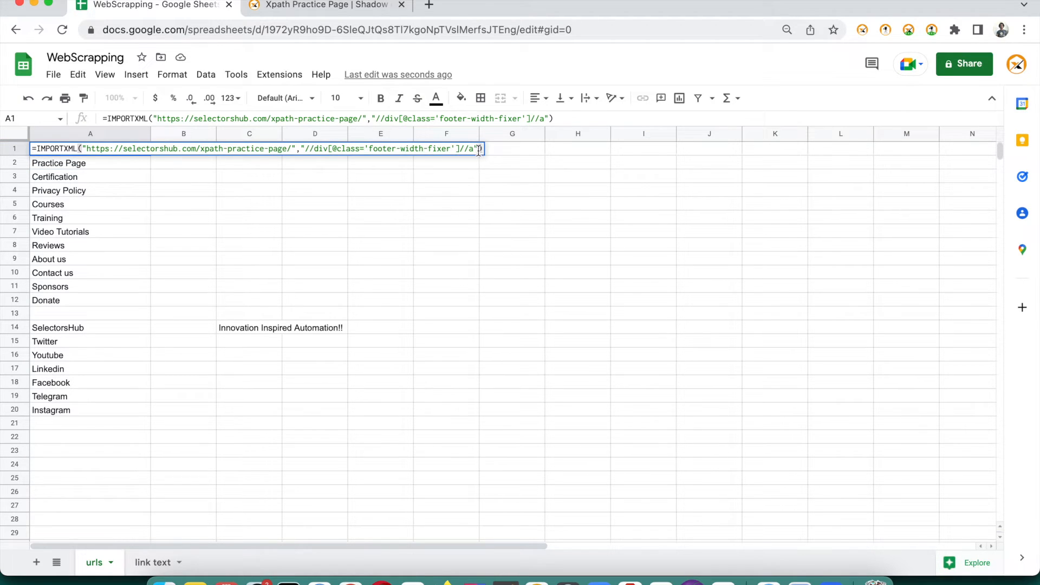
{"action": "left_click", "coordinate": [474, 150]}
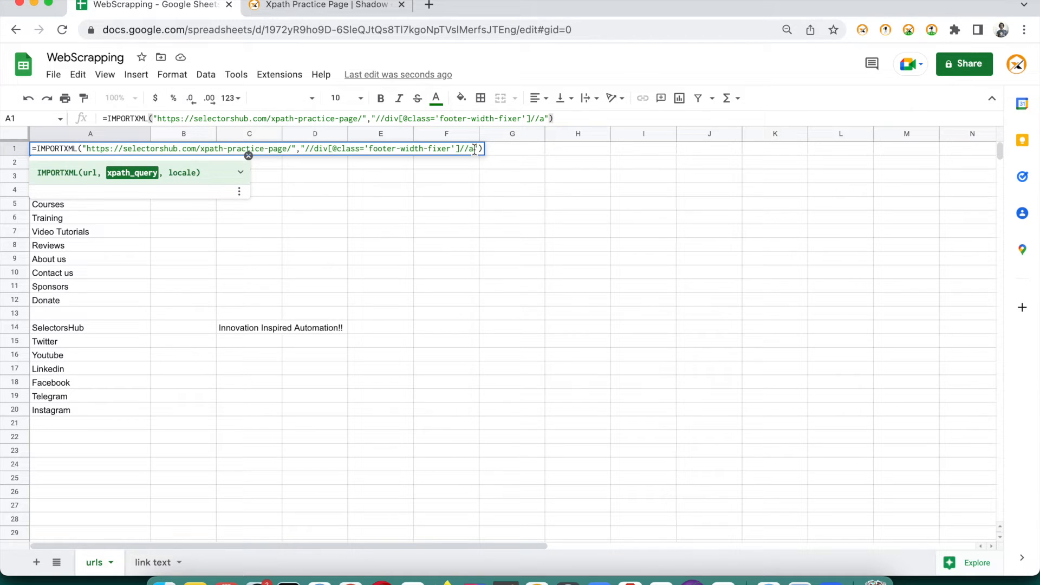
{"action": "type", "text": "/@href"}
{"action": "key", "text": "Return"}
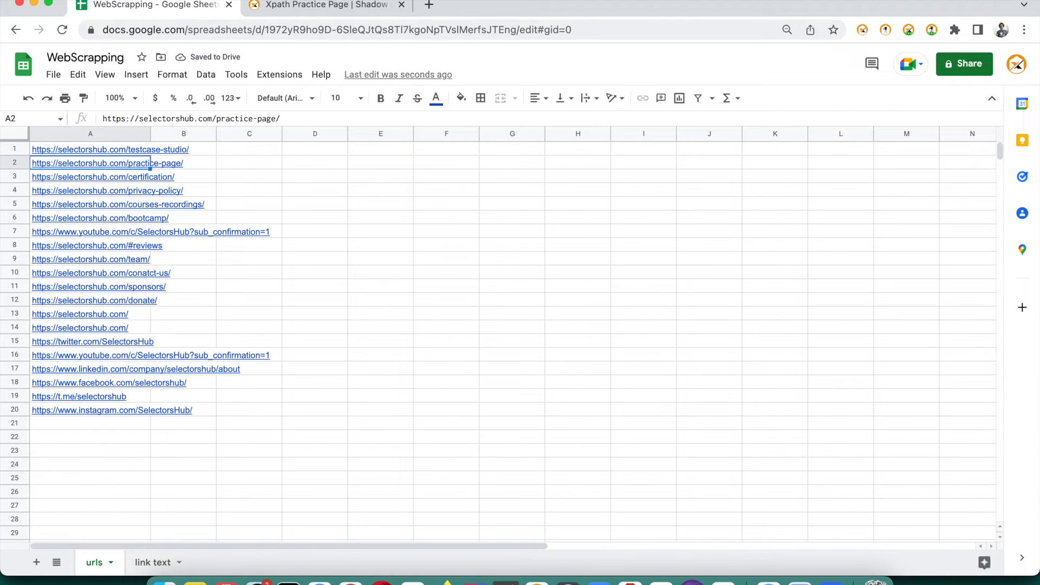
{"action": "left_click", "coordinate": [116, 148]}
{"action": "double_click", "coordinate": [115, 148]}
{"action": "key", "text": "Left"}
{"action": "key", "text": "Left"}
{"action": "key", "text": "BackSpace"}
{"action": "key", "text": "BackSpace"}
{"action": "key", "text": "BackSpace"}
{"action": "key", "text": "BackSpace"}
{"action": "key", "text": "BackSpace"}
{"action": "key", "text": "BackSpace"}
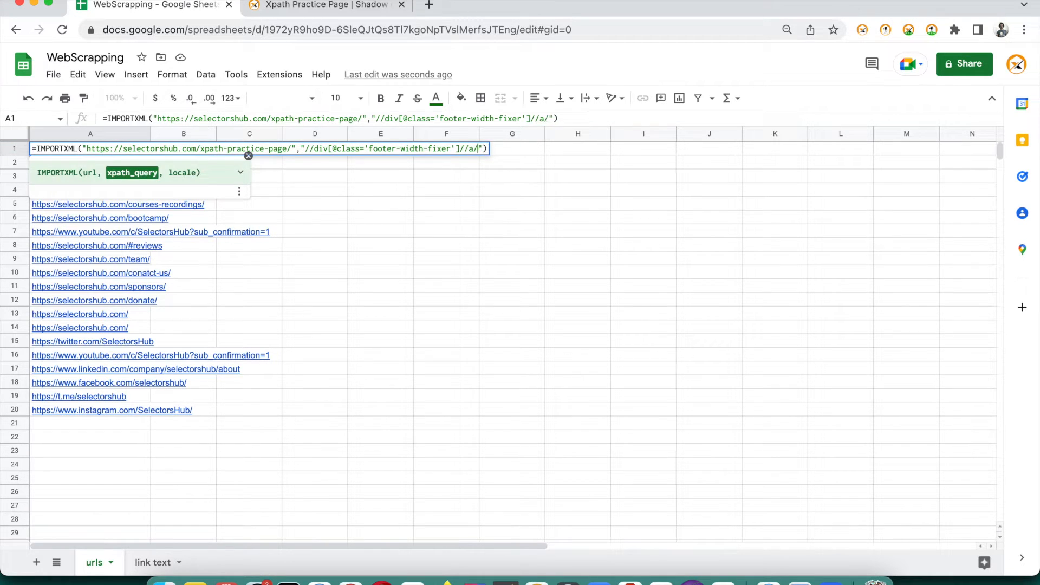
{"action": "key", "text": "Return"}
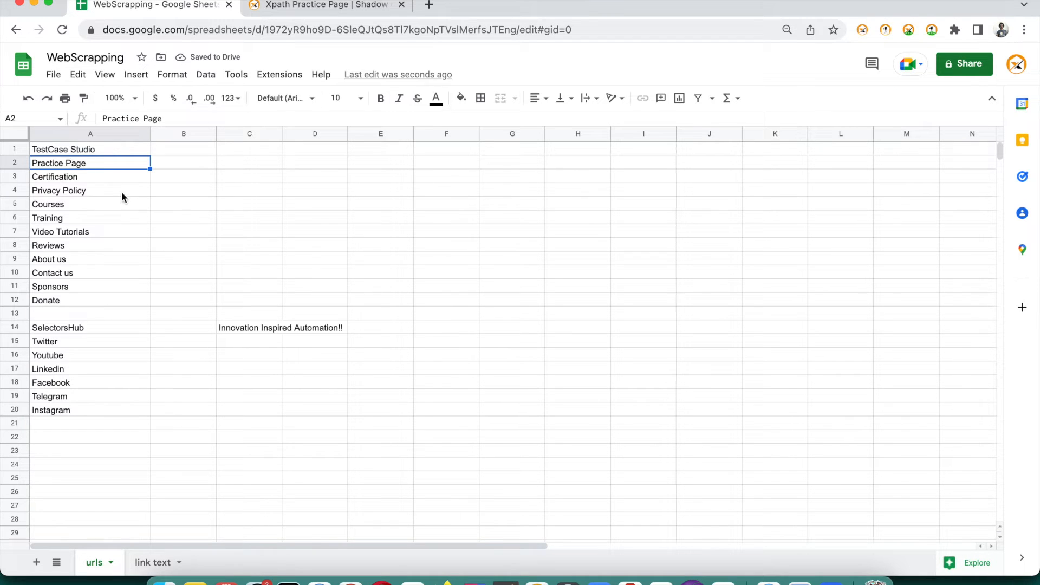
{"action": "left_click", "coordinate": [301, 9]}
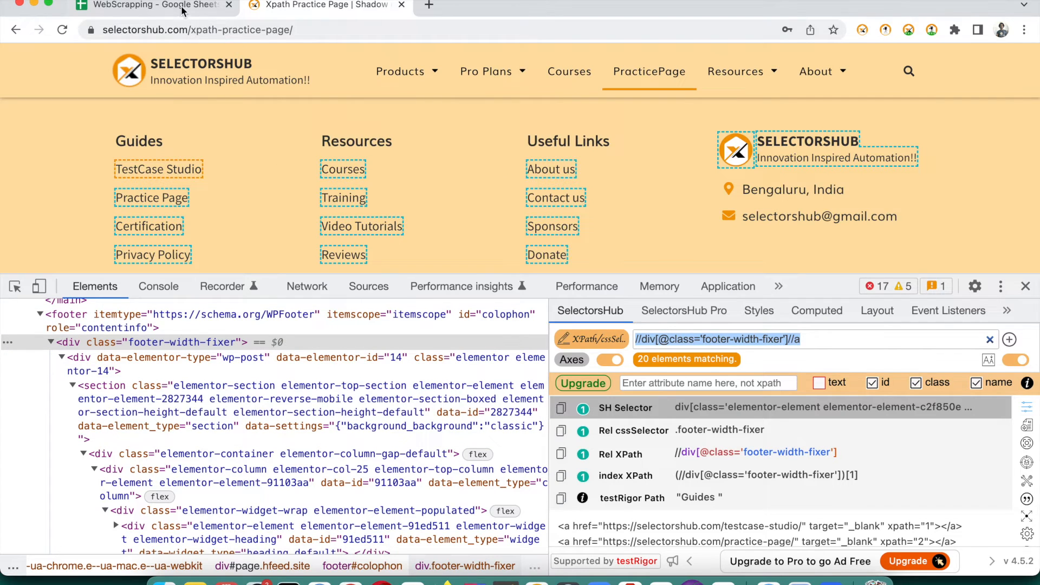
Append /text() to the //a XPath in A1 so only link text is listed
{"action": "left_click", "coordinate": [182, 8]}
{"action": "left_click", "coordinate": [129, 151]}
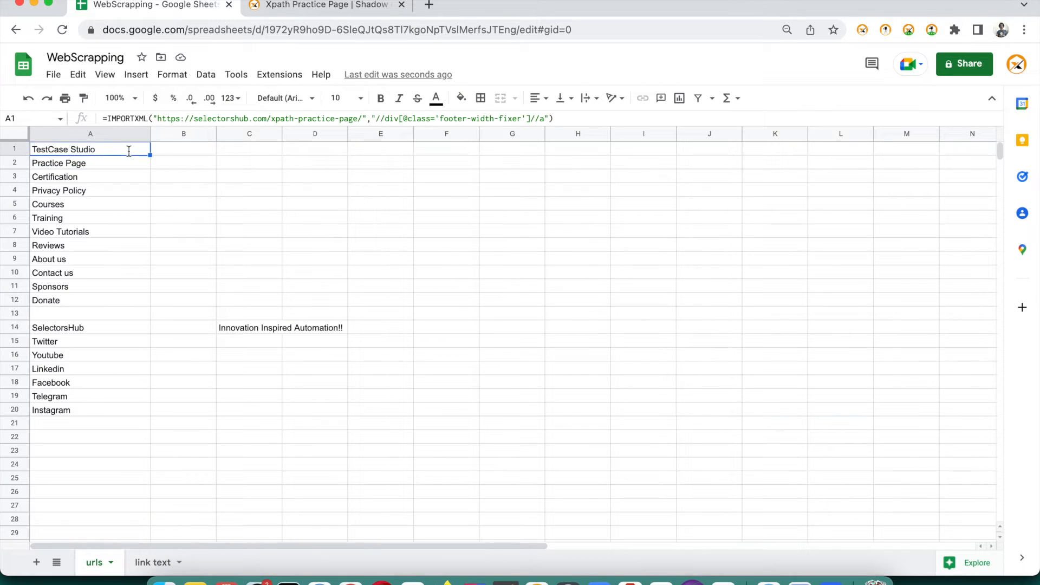
{"action": "double_click", "coordinate": [128, 151]}
{"action": "type", "text": "/text()"}
{"action": "key", "text": "Return"}
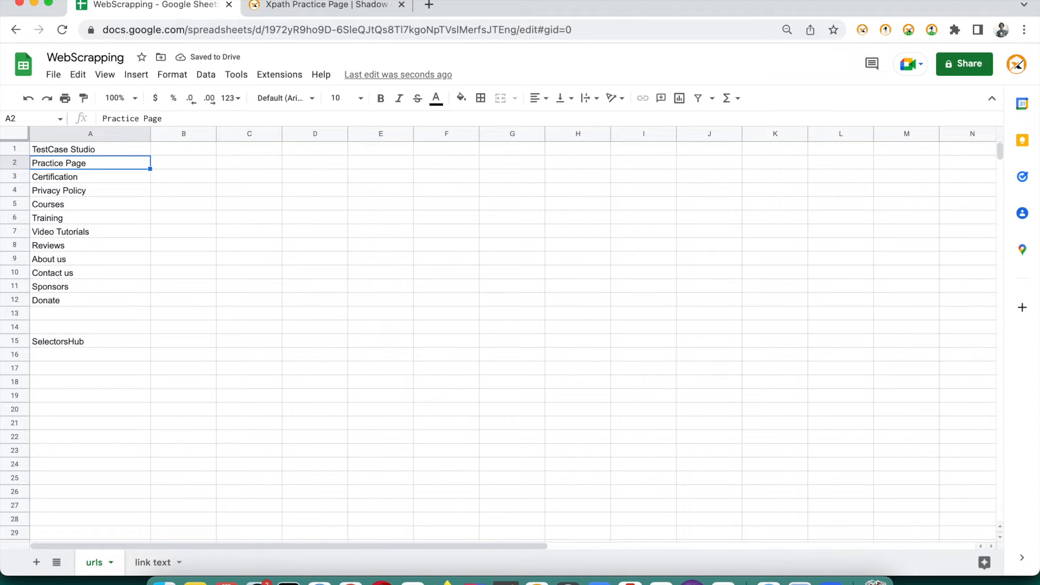
{"action": "left_click", "coordinate": [368, 7]}
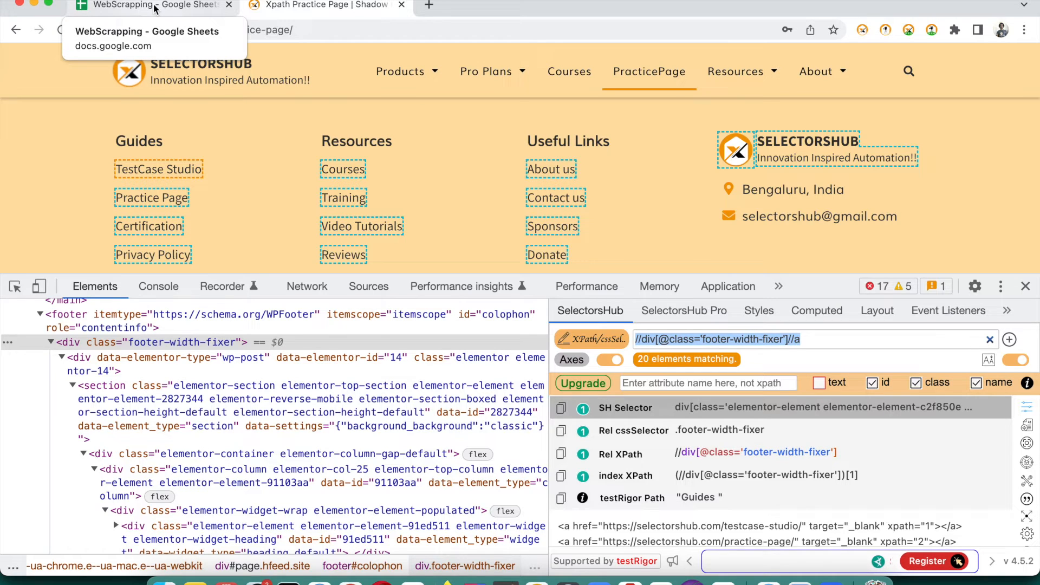
Load amazon.in in a new browser tab and select its page address
{"action": "left_click", "coordinate": [429, 5]}
{"action": "type", "text": "amazon.in"}
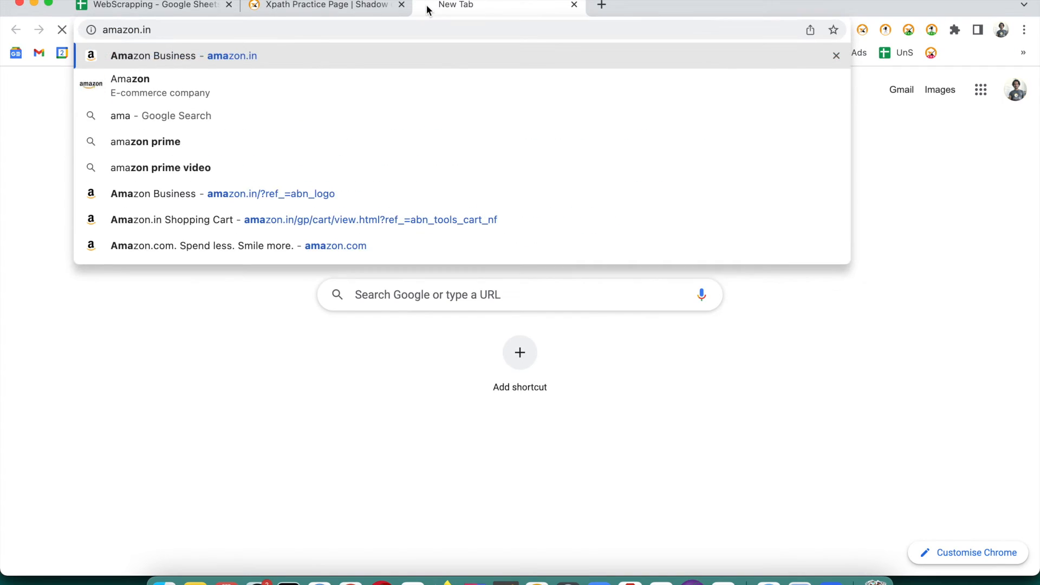
{"action": "key", "text": "Return"}
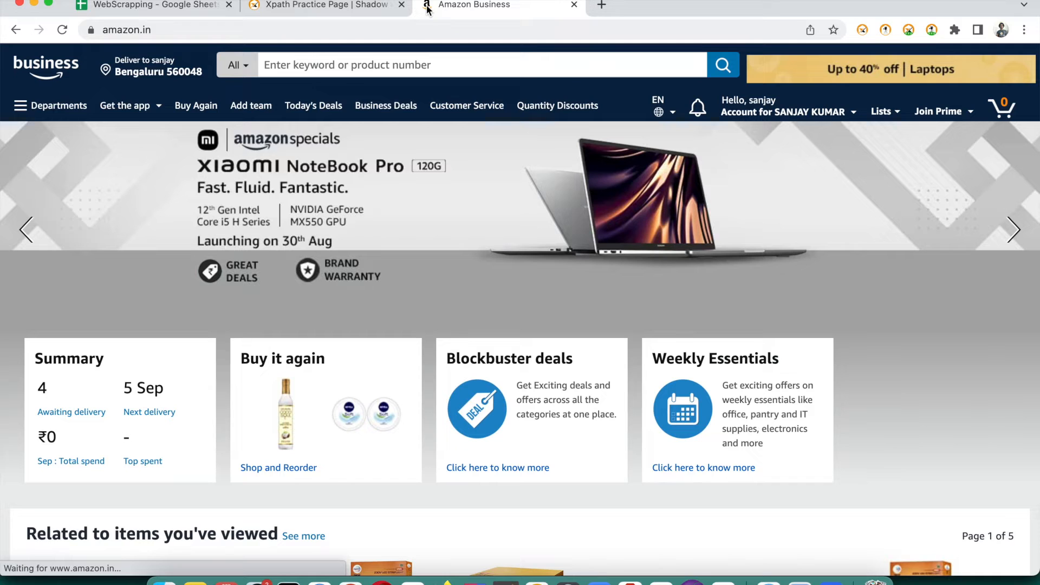
{"action": "left_click", "coordinate": [428, 32]}
{"action": "key", "text": "super+c"}
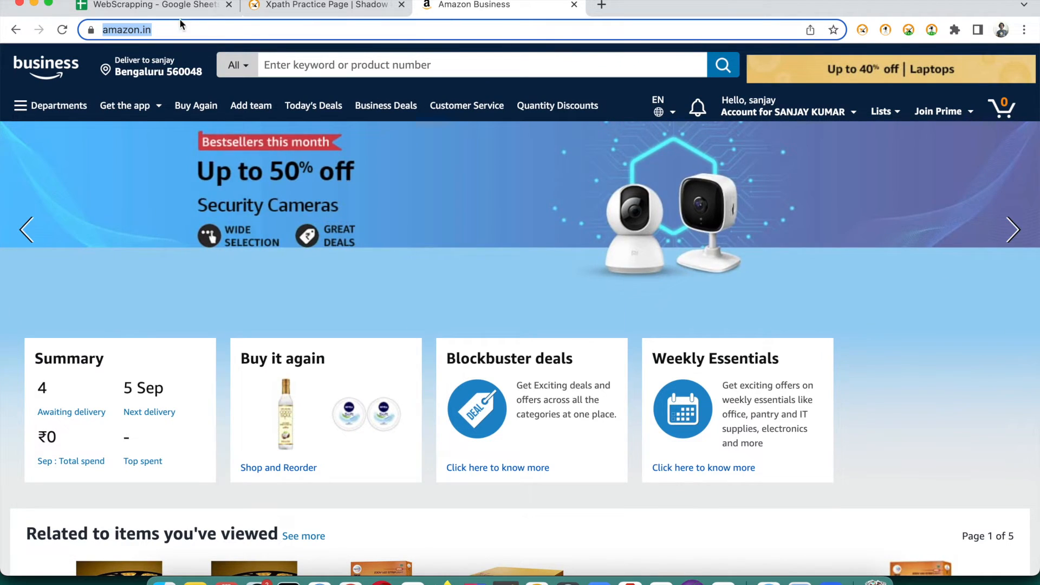
{"action": "left_click", "coordinate": [139, 9]}
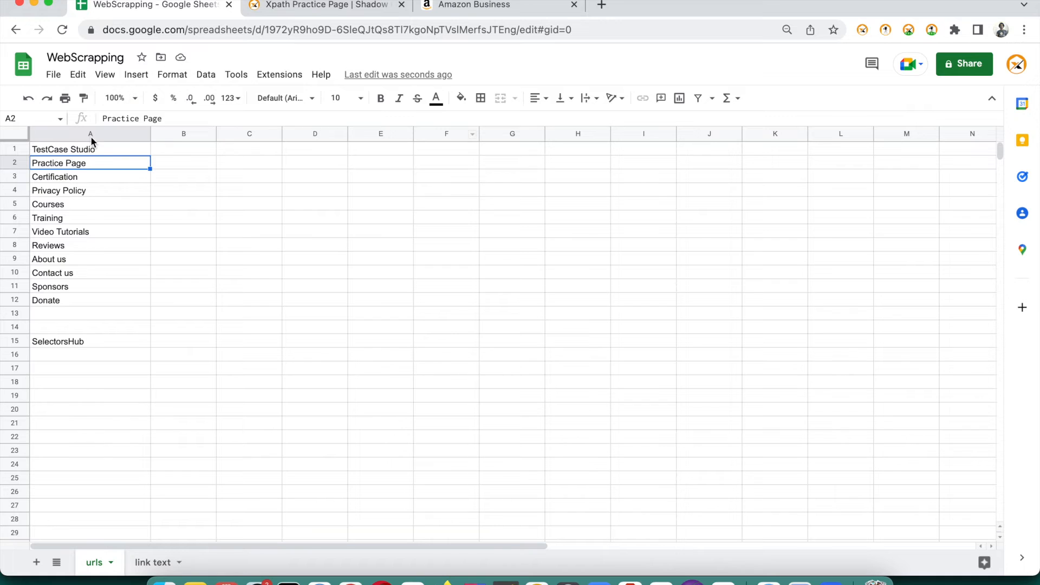
Change A1's IMPORTXML to use the pasted amazon.in address and the XPath //a/text()
{"action": "double_click", "coordinate": [90, 147]}
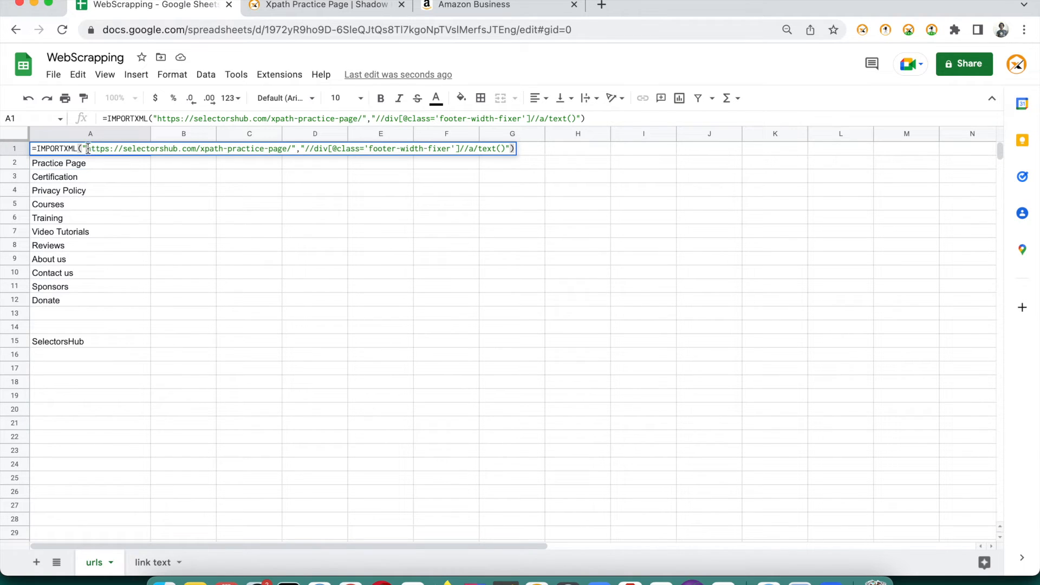
{"action": "key", "text": "shift+Home"}
{"action": "left_click_drag", "start_coordinate": [380, 139], "coordinate": [292, 152]}
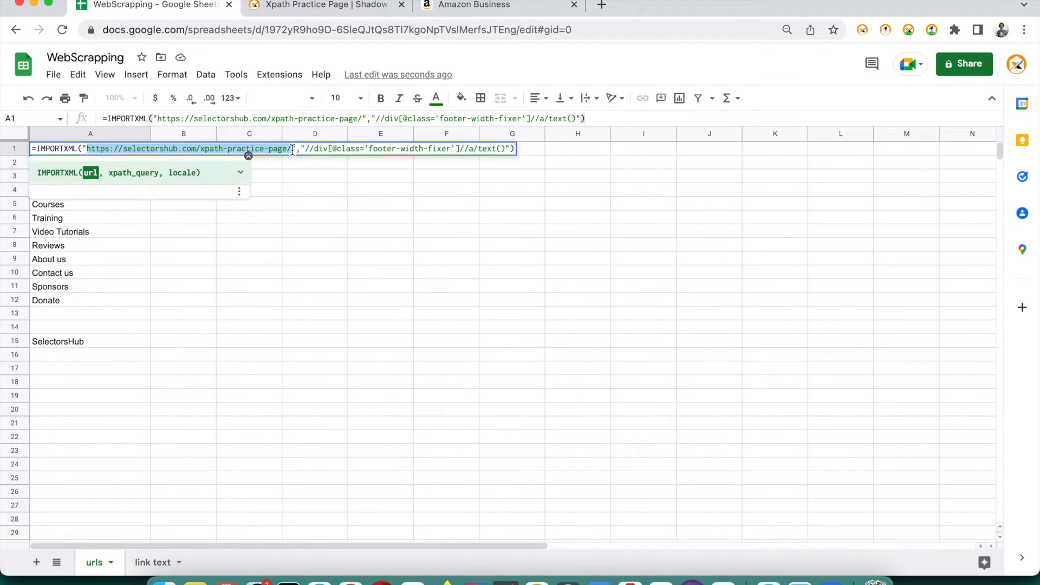
{"action": "key", "text": "BackSpace"}
{"action": "key", "text": "super+v"}
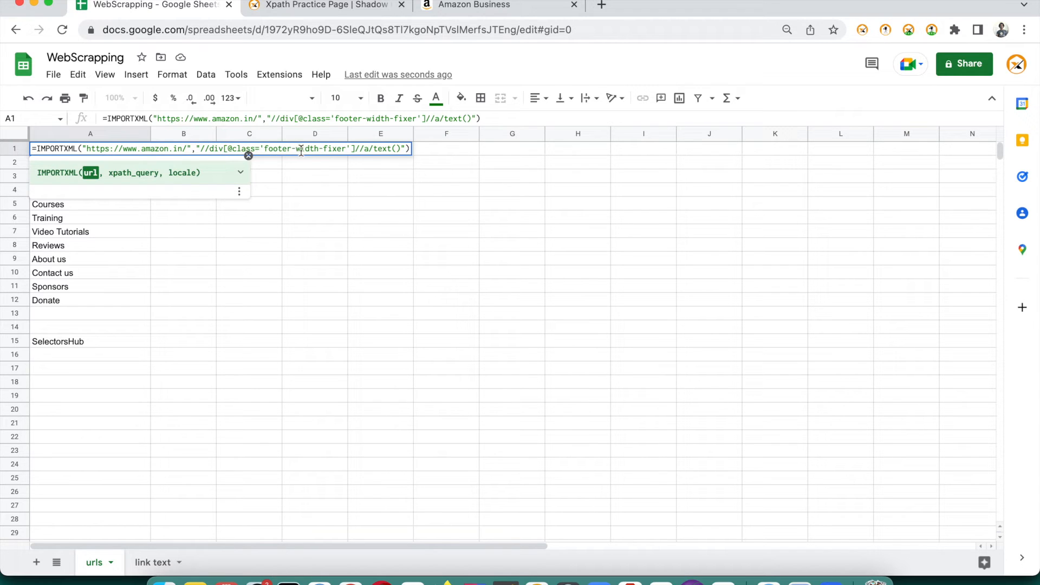
{"action": "left_click_drag", "start_coordinate": [201, 147], "coordinate": [401, 149]}
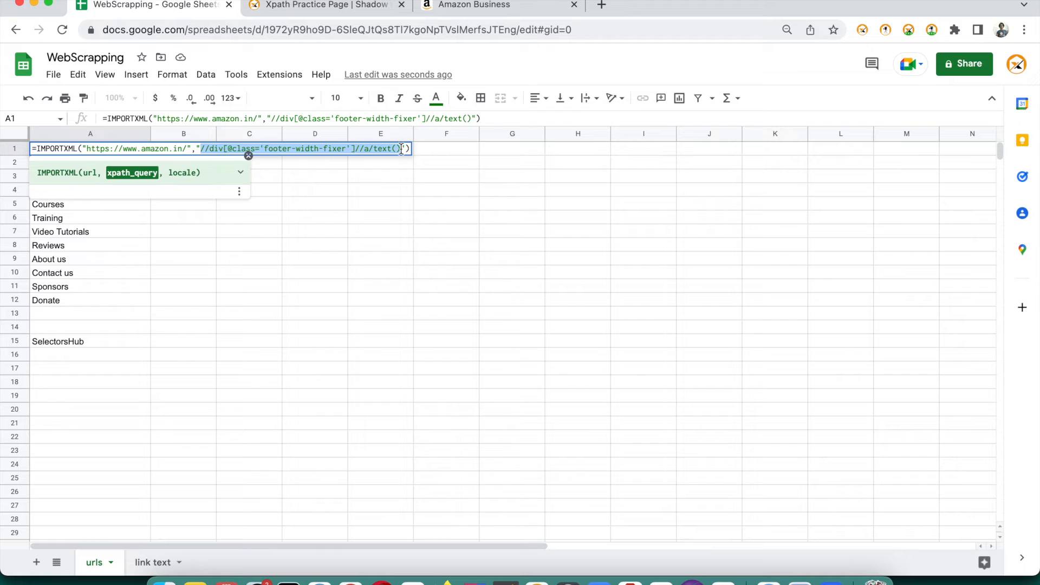
{"action": "type", "text": "//a/"}
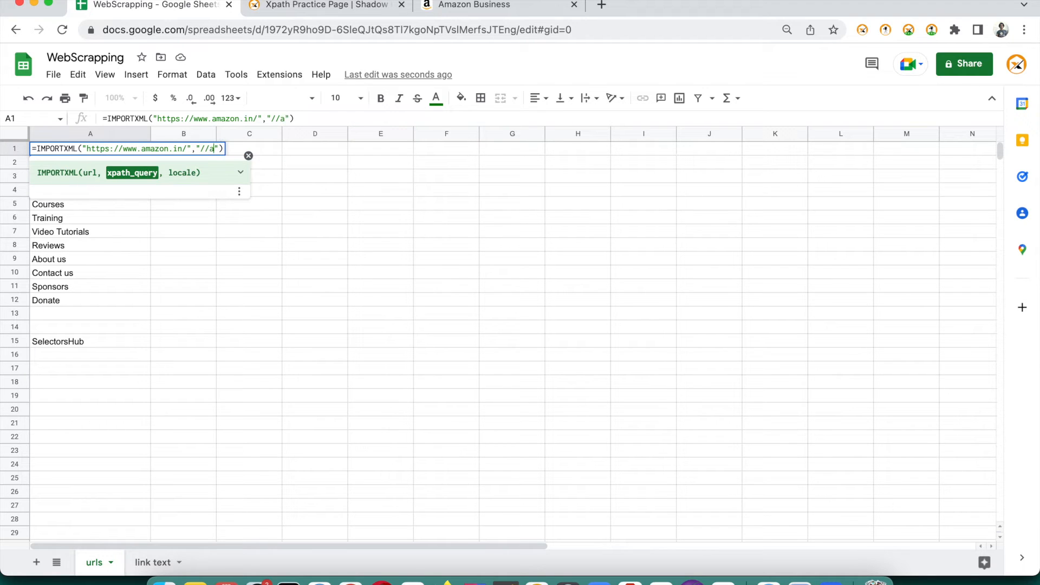
{"action": "type", "text": "text()"}
{"action": "key", "text": "Return"}
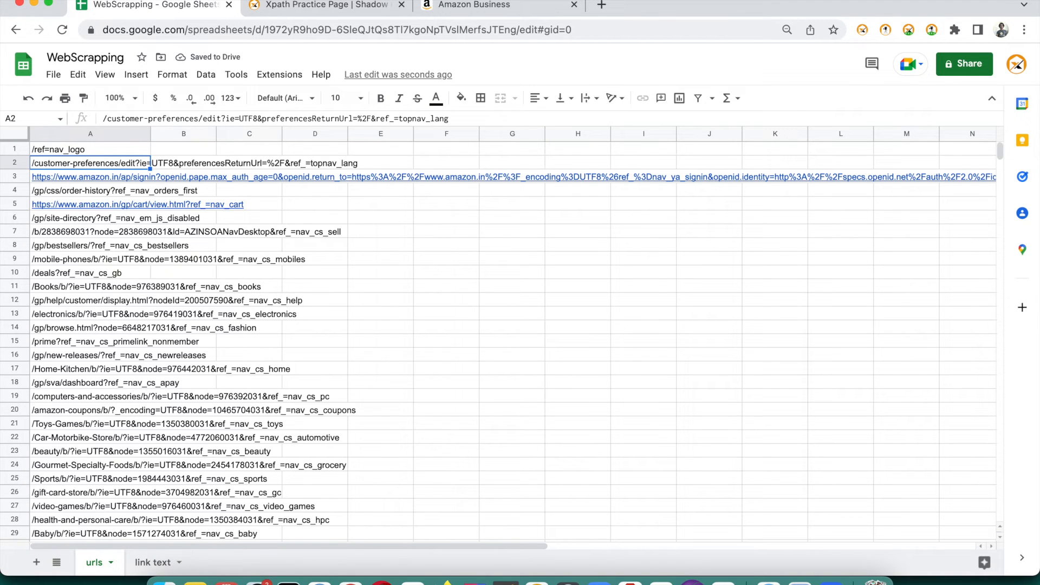
{"action": "scroll", "coordinate": [318, 330], "scroll_direction": "down", "scroll_amount": 2}
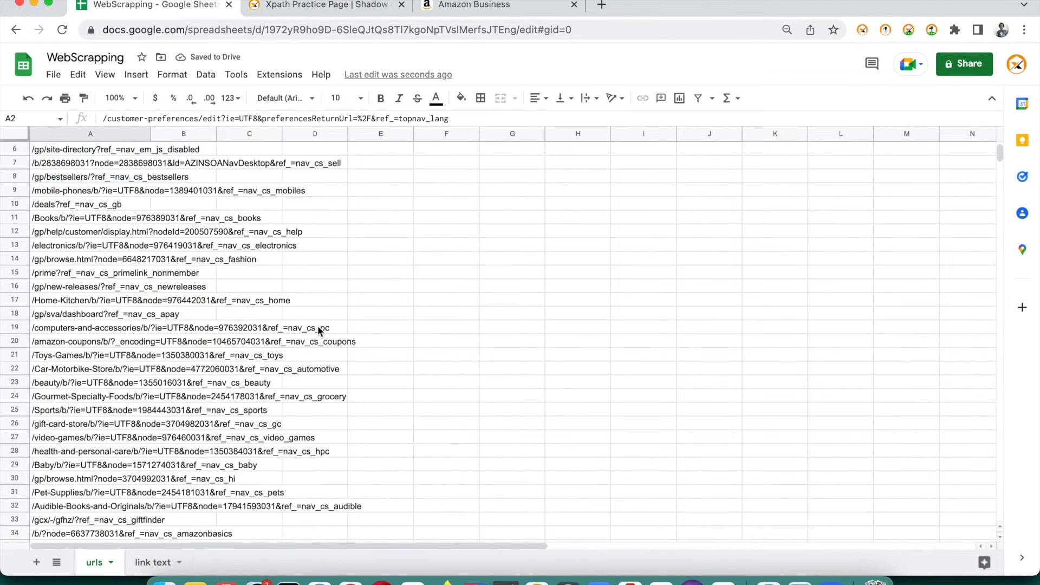
{"action": "scroll", "coordinate": [325, 330], "scroll_direction": "up", "scroll_amount": 2}
{"action": "left_click", "coordinate": [480, 6]}
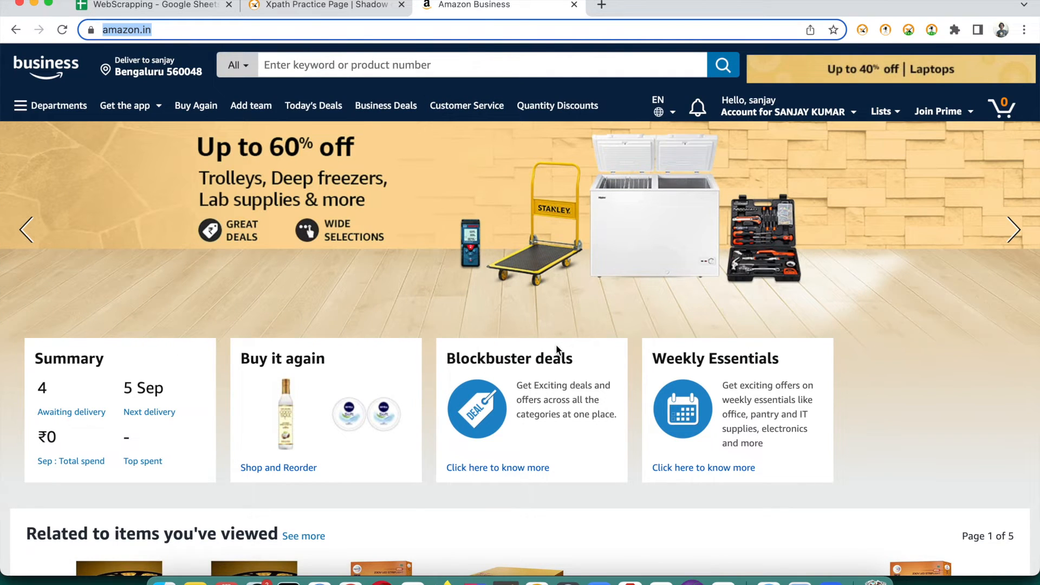
{"action": "key", "text": "super+alt+i"}
{"action": "left_click", "coordinate": [596, 310]}
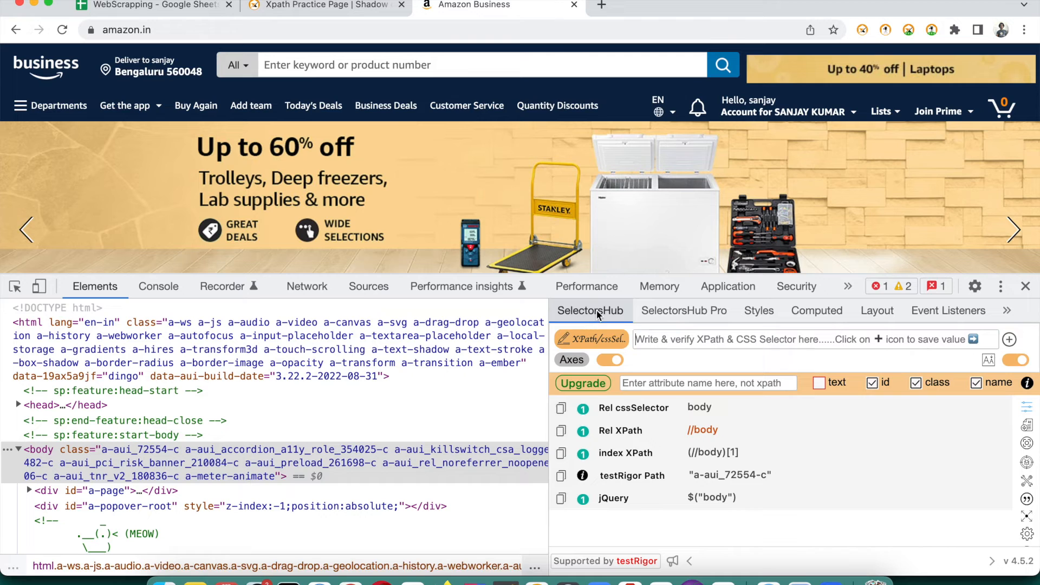
{"action": "type", "text": "//a"}
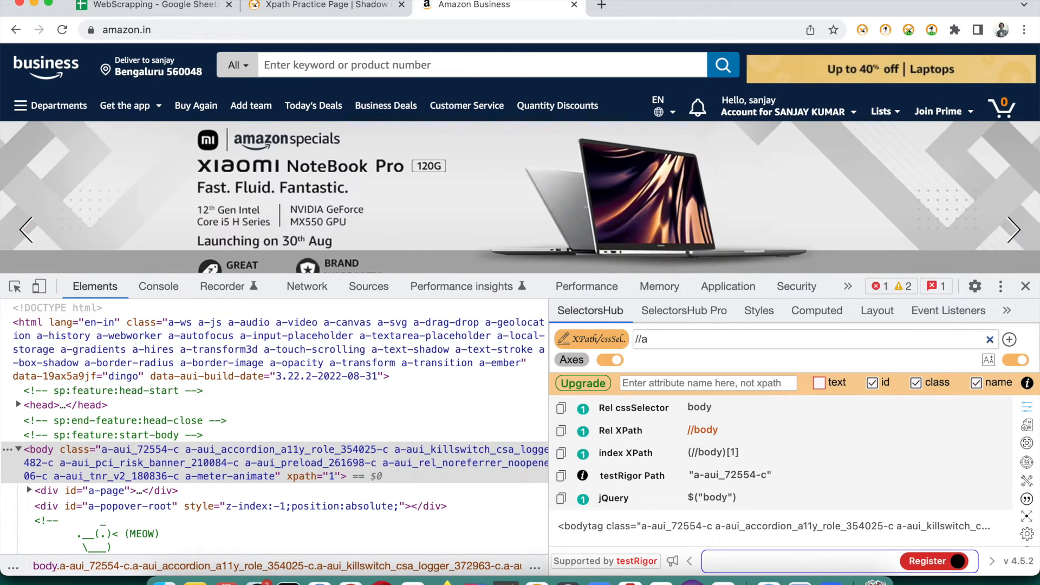
{"action": "type", "text": "/@h"}
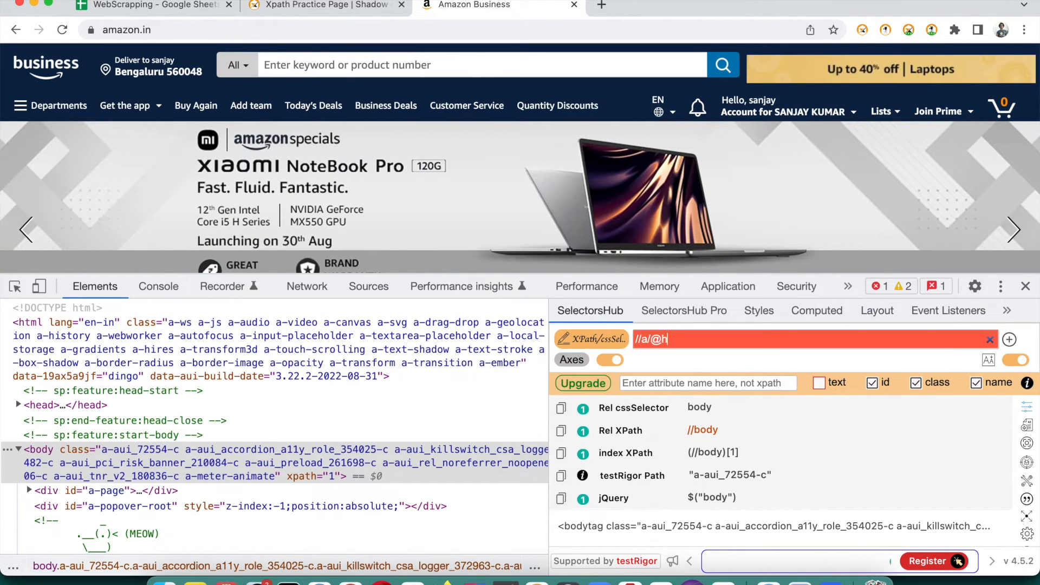
{"action": "type", "text": "ref"}
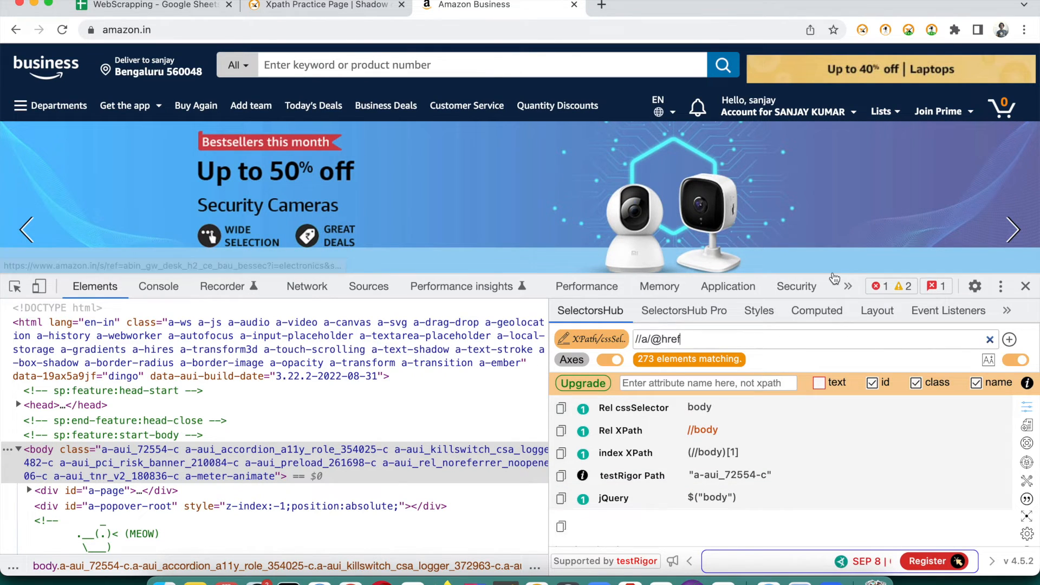
{"action": "left_click_drag", "start_coordinate": [834, 279], "coordinate": [841, 150]}
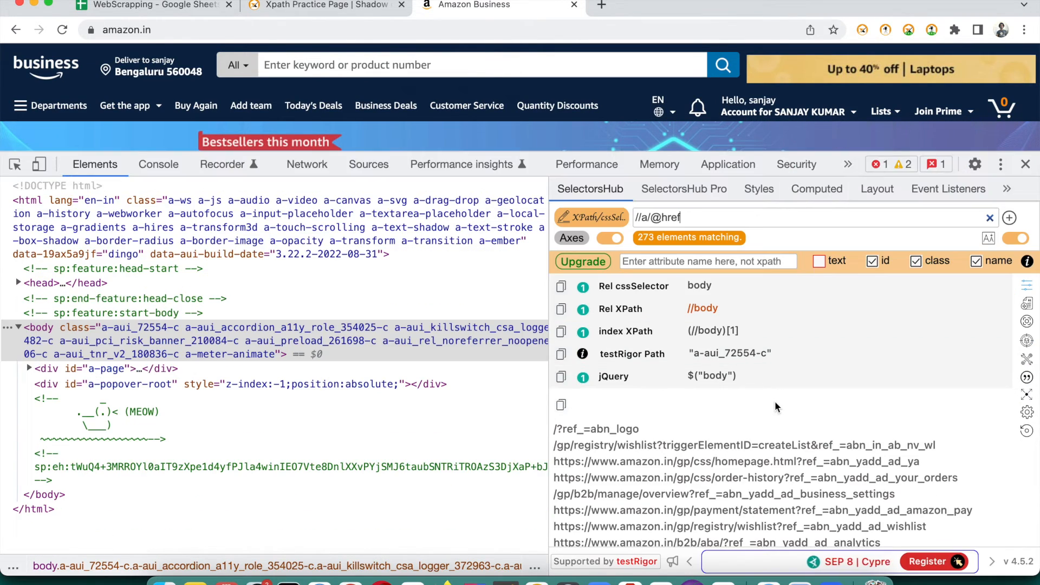
{"action": "scroll", "coordinate": [772, 502], "scroll_direction": "down", "scroll_amount": 10}
{"action": "scroll", "coordinate": [772, 504], "scroll_direction": "up", "scroll_amount": 10}
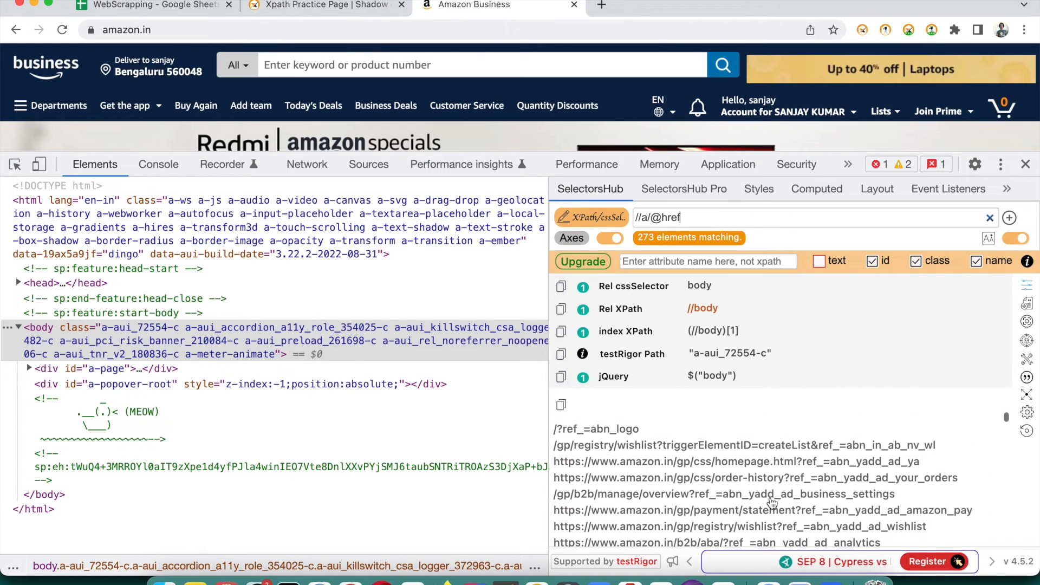
{"action": "left_click", "coordinate": [1016, 238]}
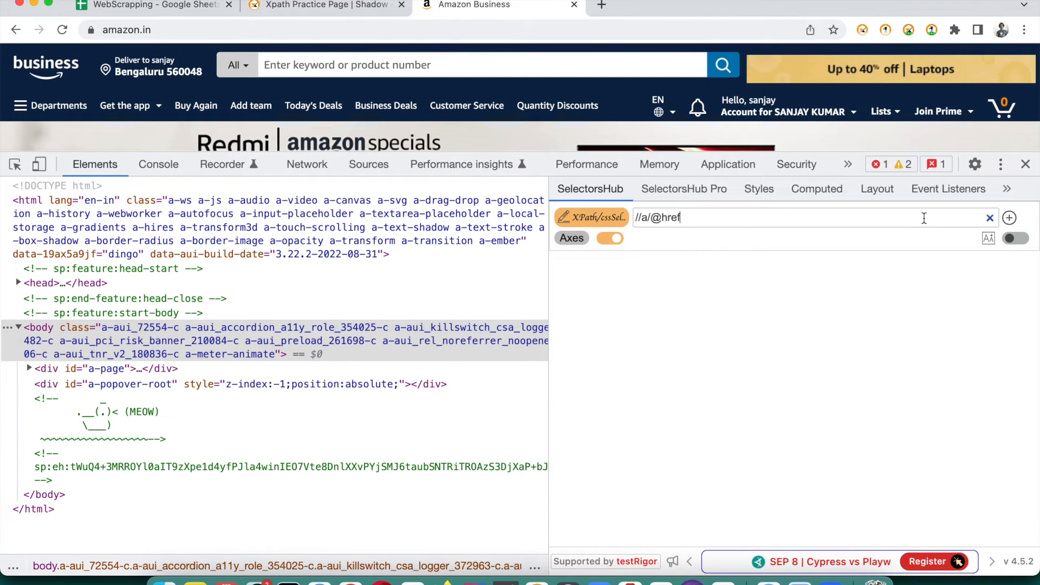
{"action": "key", "text": "Return"}
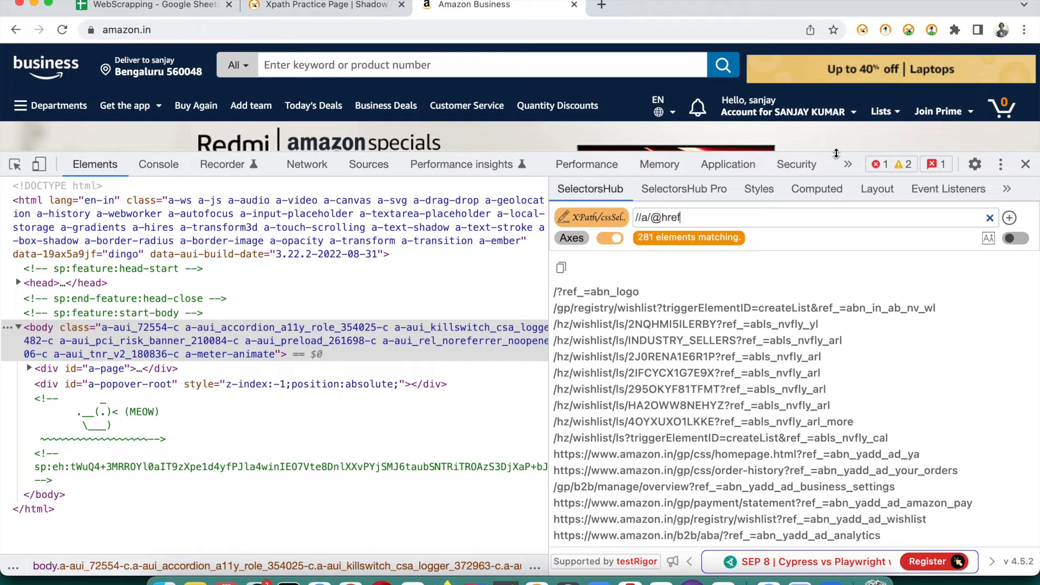
{"action": "left_click_drag", "start_coordinate": [836, 154], "coordinate": [856, 269]}
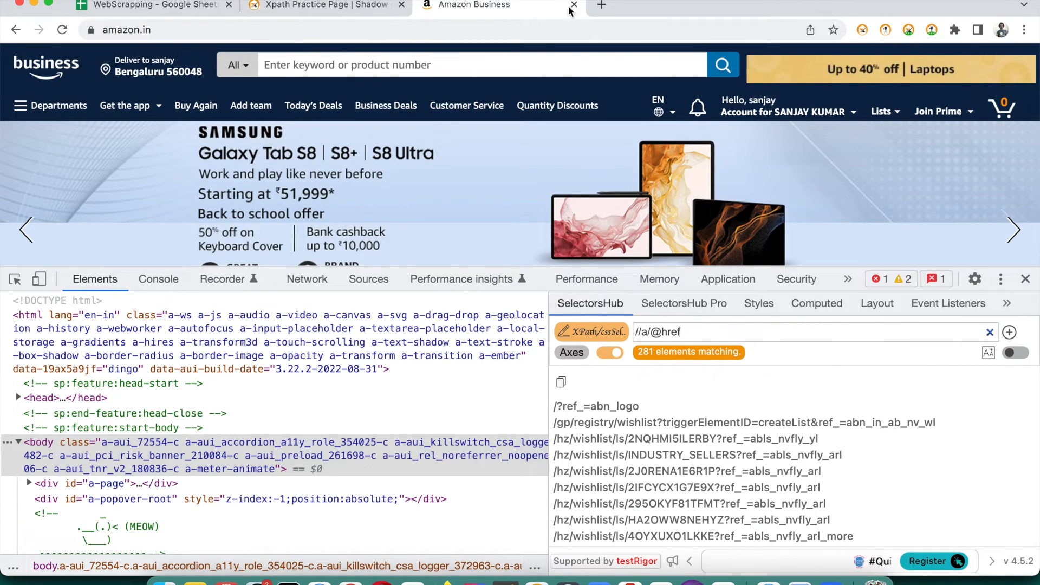
Open selectorshub.com in a new tab, then return to the WebScrapping spreadsheet
{"action": "left_click", "coordinate": [601, 6]}
{"action": "type", "text": "se"}
{"action": "key", "text": "Return"}
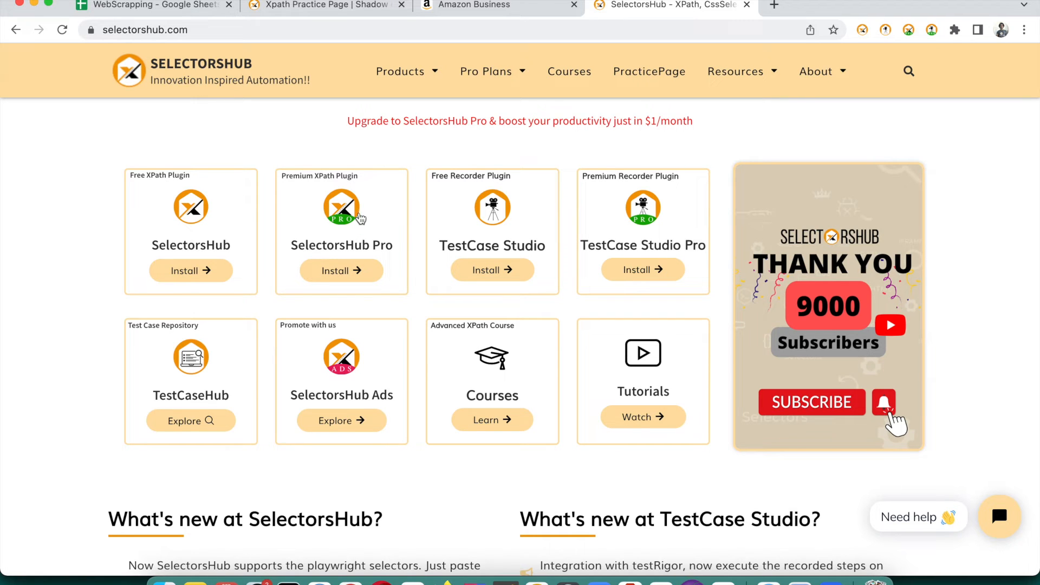
{"action": "left_click", "coordinate": [313, 7]}
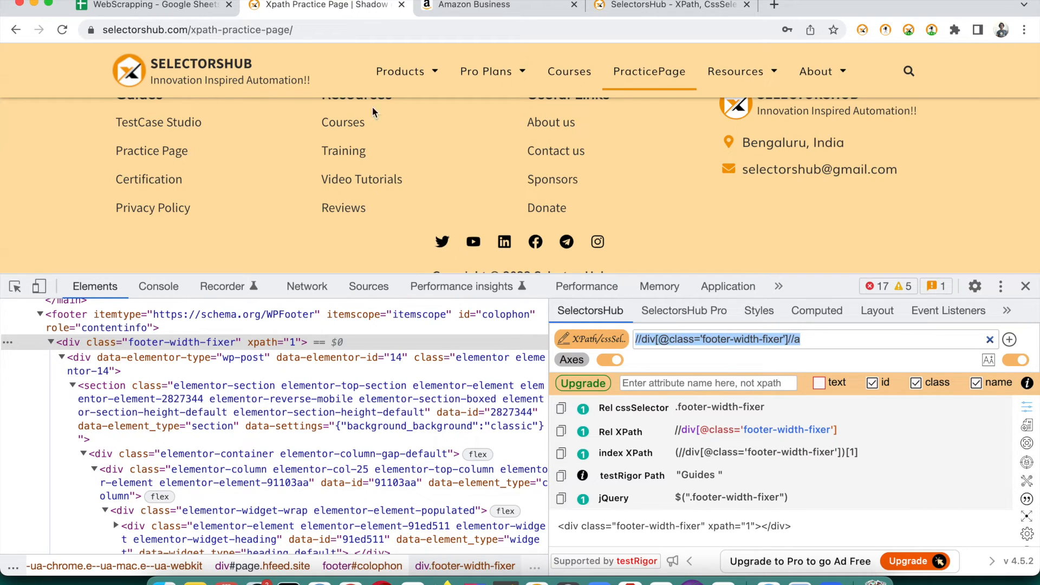
{"action": "left_click", "coordinate": [162, 6]}
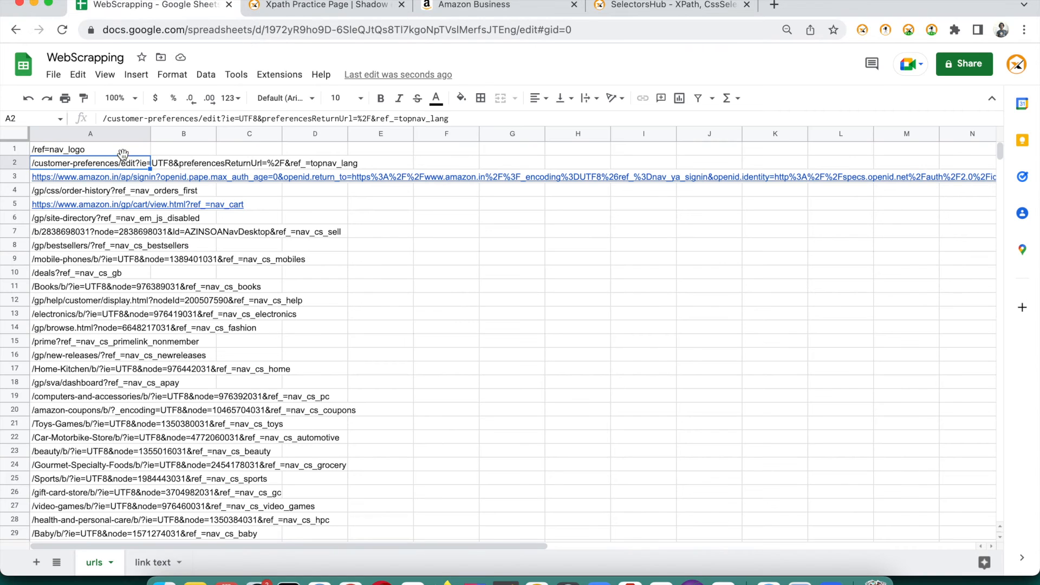
Show A1's IMPORTXML formula, then bring up the File > New submenu
{"action": "double_click", "coordinate": [106, 152]}
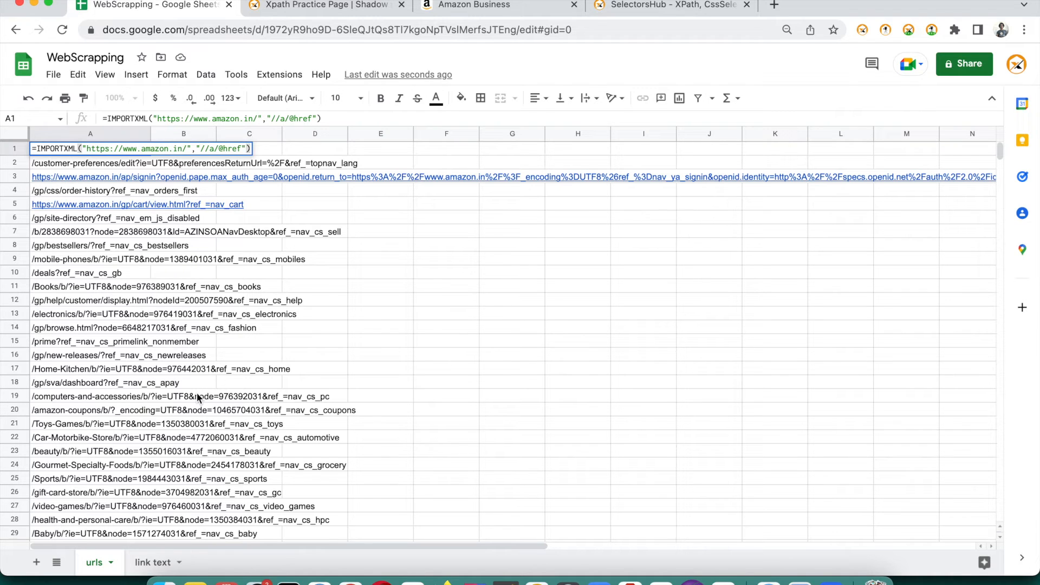
{"action": "left_click", "coordinate": [52, 75]}
{"action": "mouse_move", "coordinate": [81, 107]}
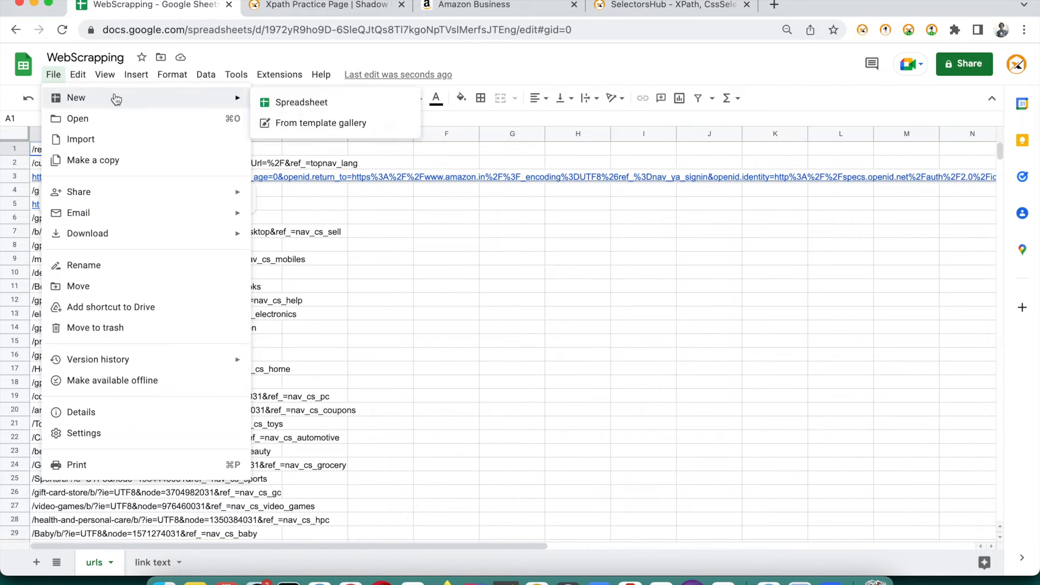
Create a new blank spreadsheet and start an IMPORTXML formula in A1
{"action": "left_click", "coordinate": [288, 108]}
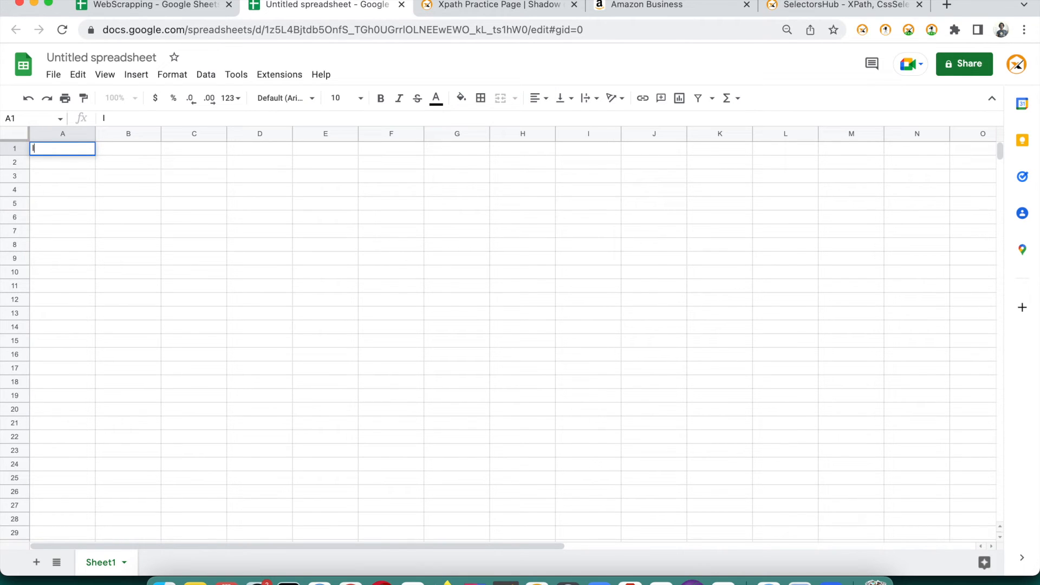
{"action": "type", "text": "="}
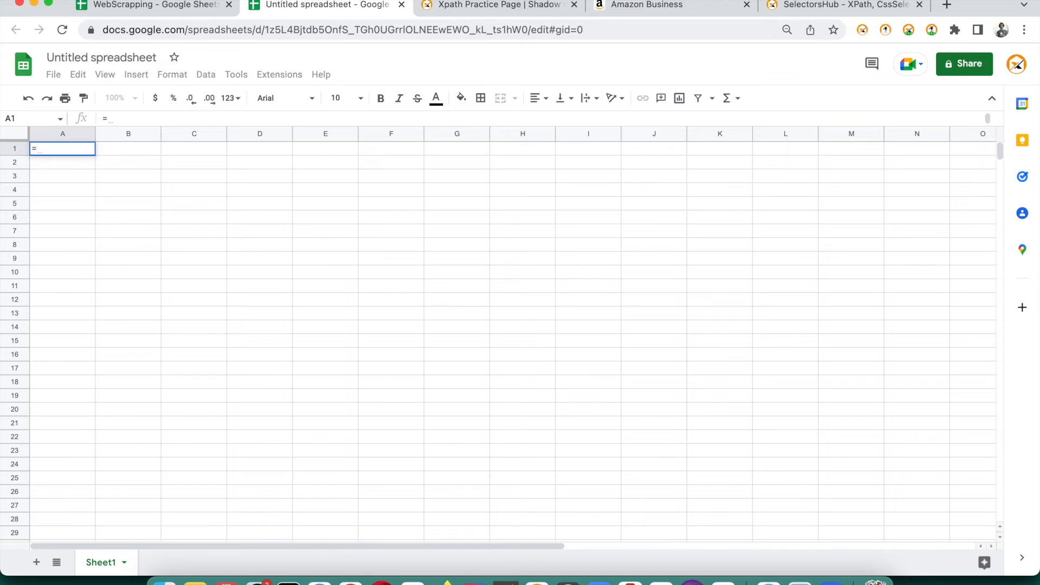
{"action": "type", "text": "IM"}
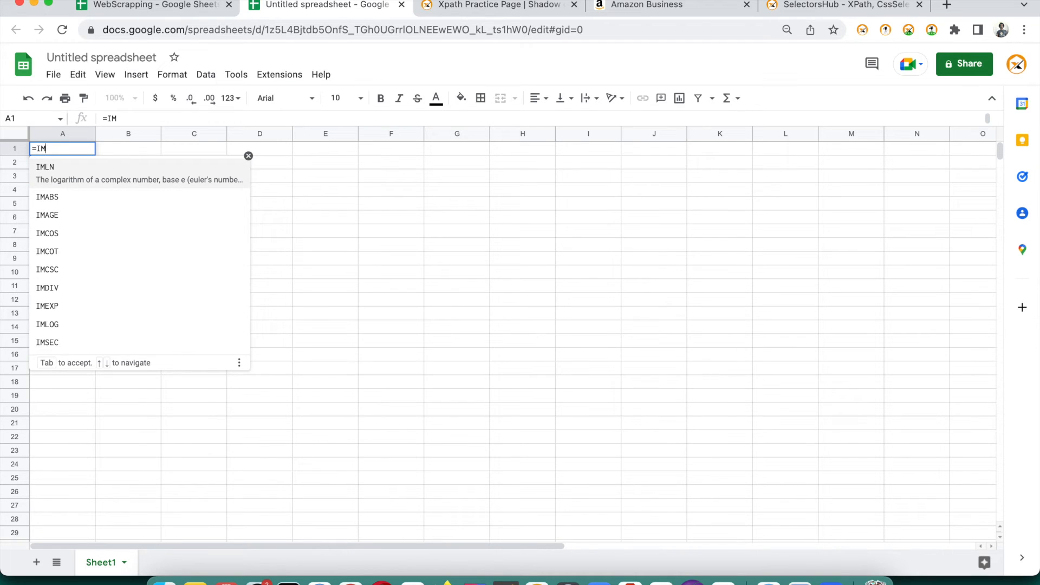
{"action": "type", "text": "p"}
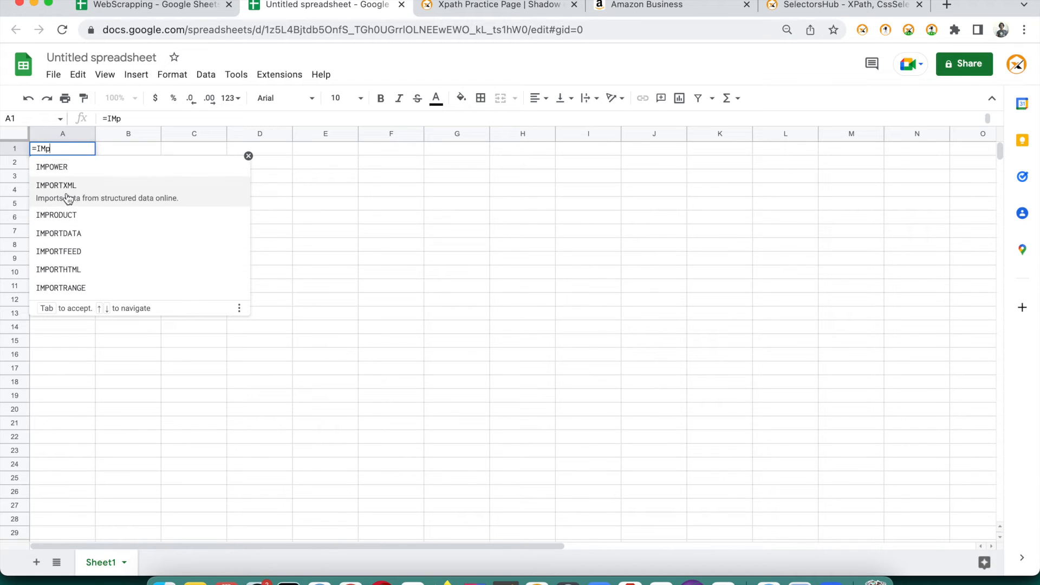
{"action": "left_click", "coordinate": [64, 191]}
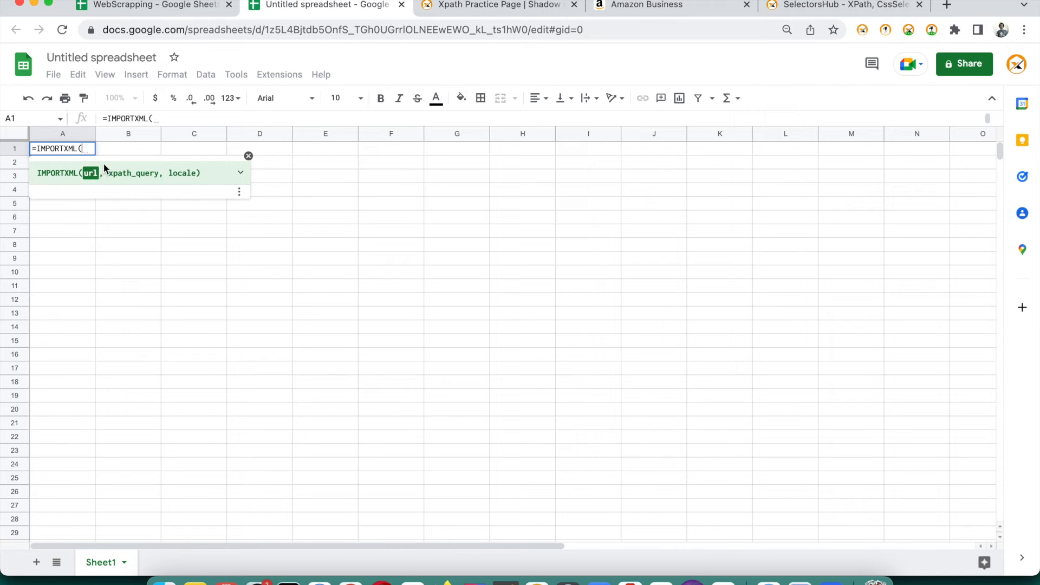
{"action": "type", "text": "\"\""}
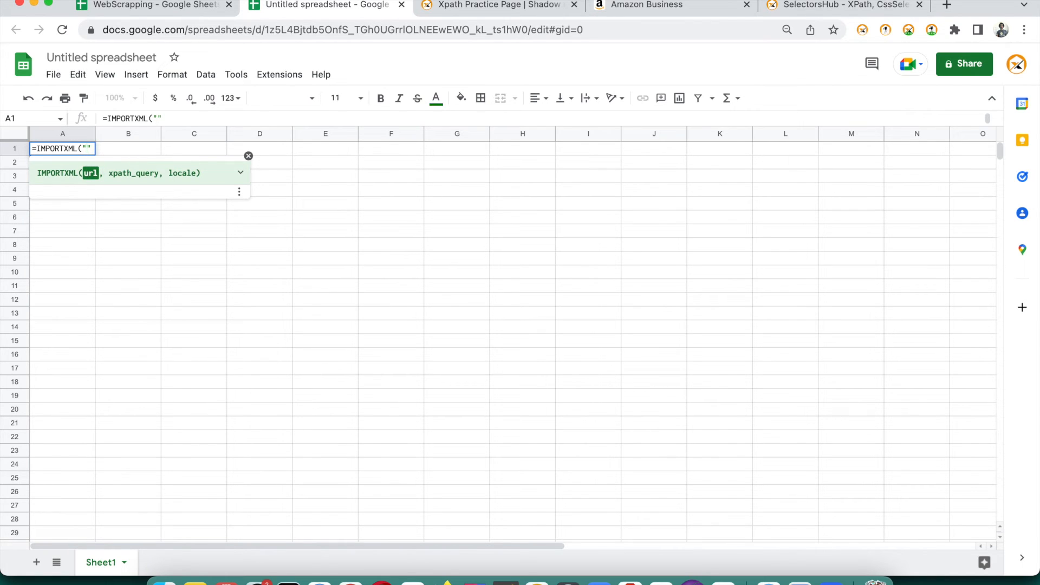
{"action": "left_click", "coordinate": [623, 5]}
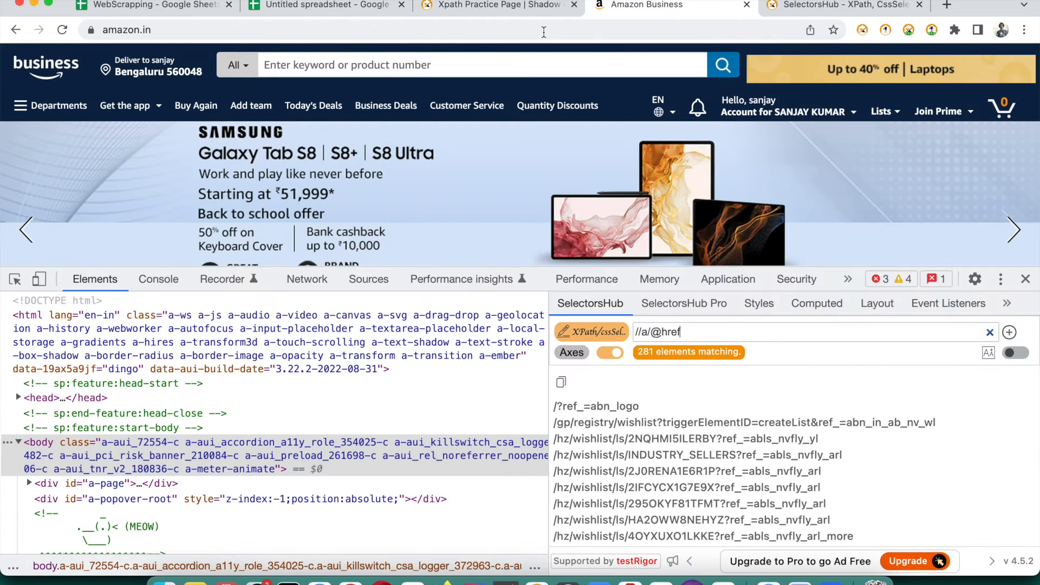
{"action": "left_click", "coordinate": [530, 34]}
{"action": "key", "text": "super+c"}
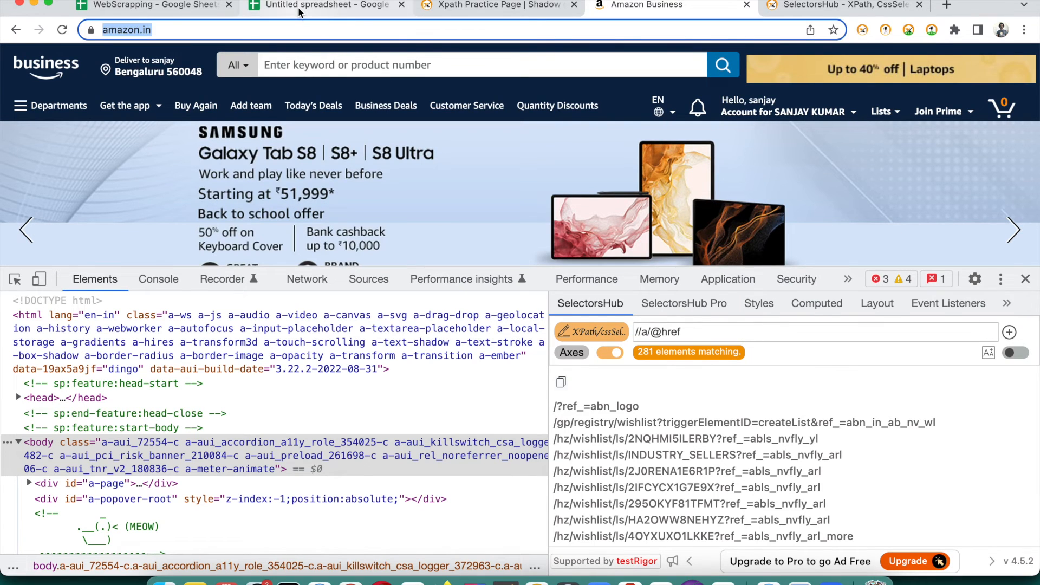
{"action": "left_click", "coordinate": [301, 9]}
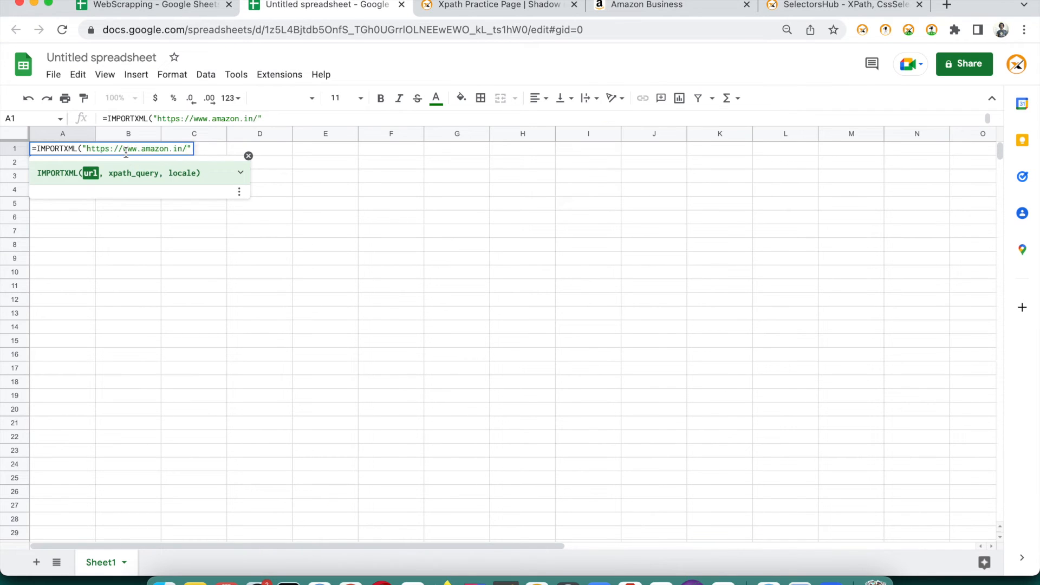
{"action": "type", "text": ",)"}
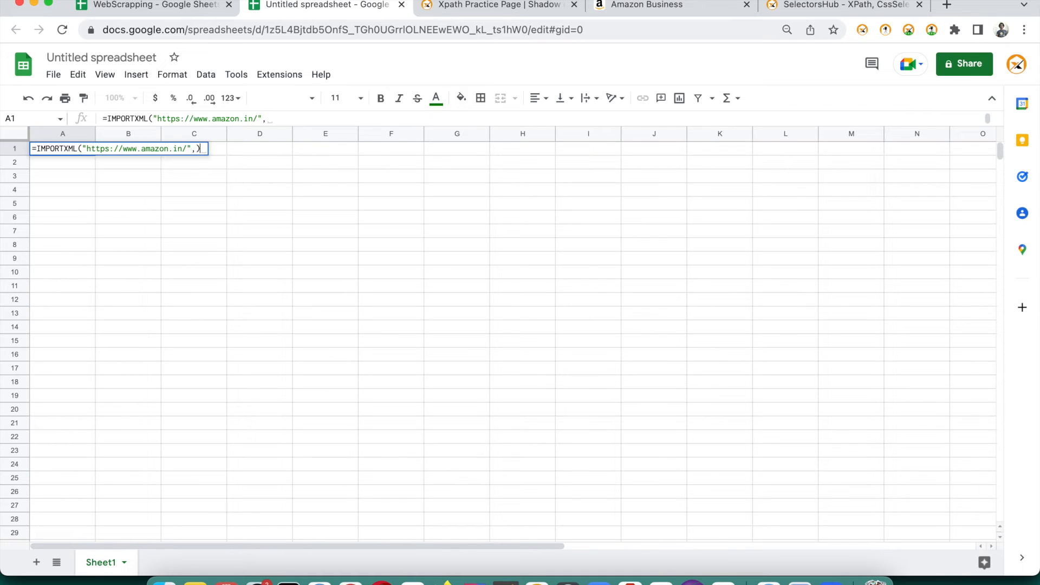
{"action": "type", "text": "\"\""}
{"action": "key", "text": "Left"}
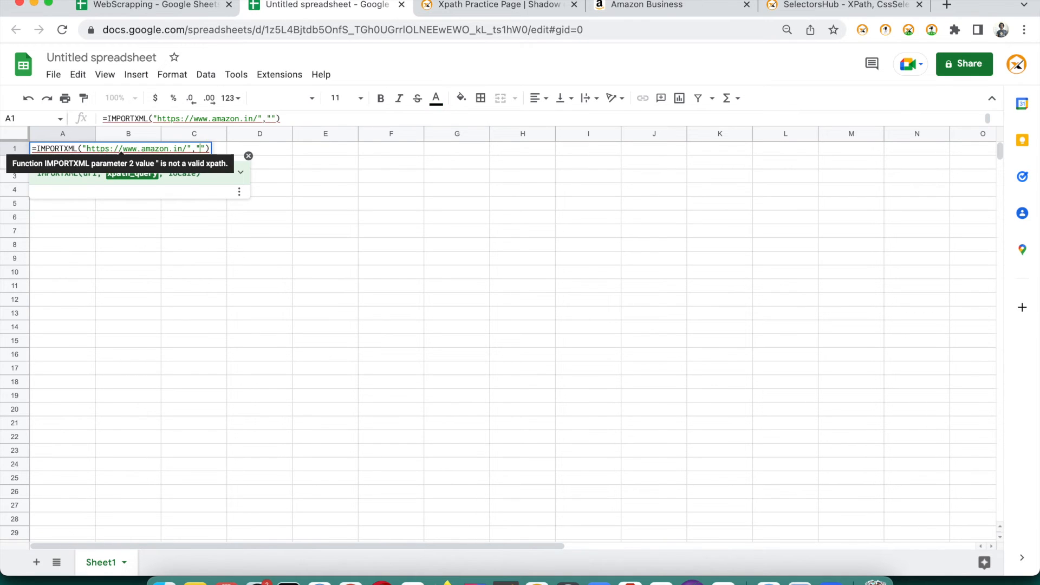
{"action": "type", "text": "//h"}
{"action": "type", "text": "2"}
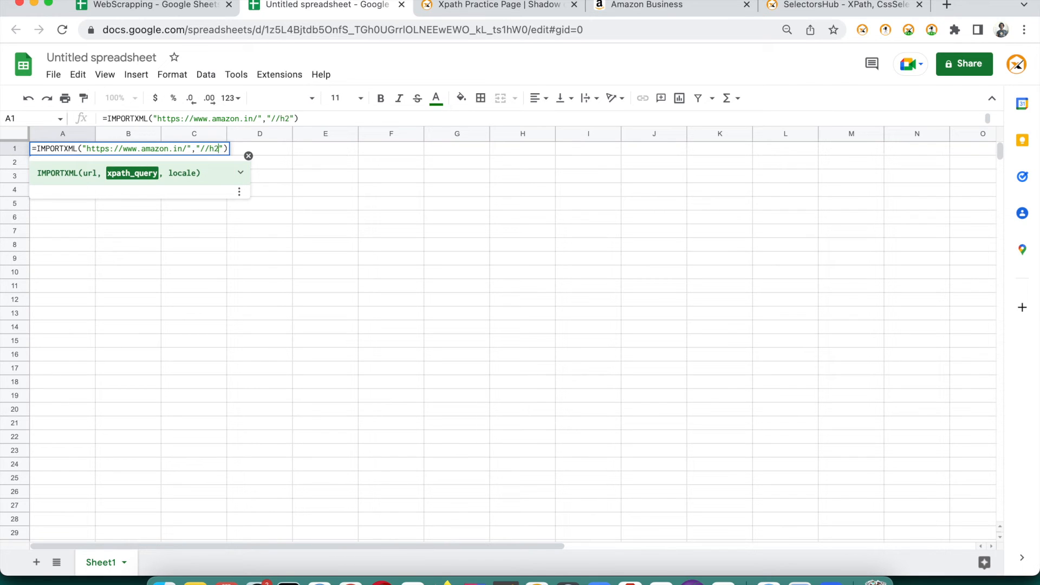
{"action": "key", "text": "Return"}
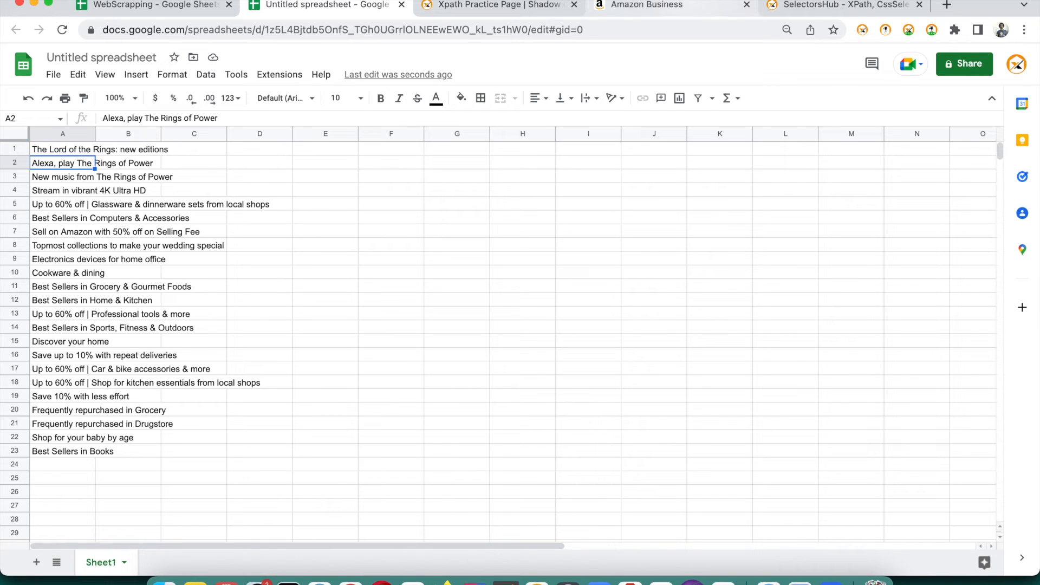
Check the headings against the Amazon Business page, then load amazon.in in an Incognito window
{"action": "left_click", "coordinate": [645, 5]}
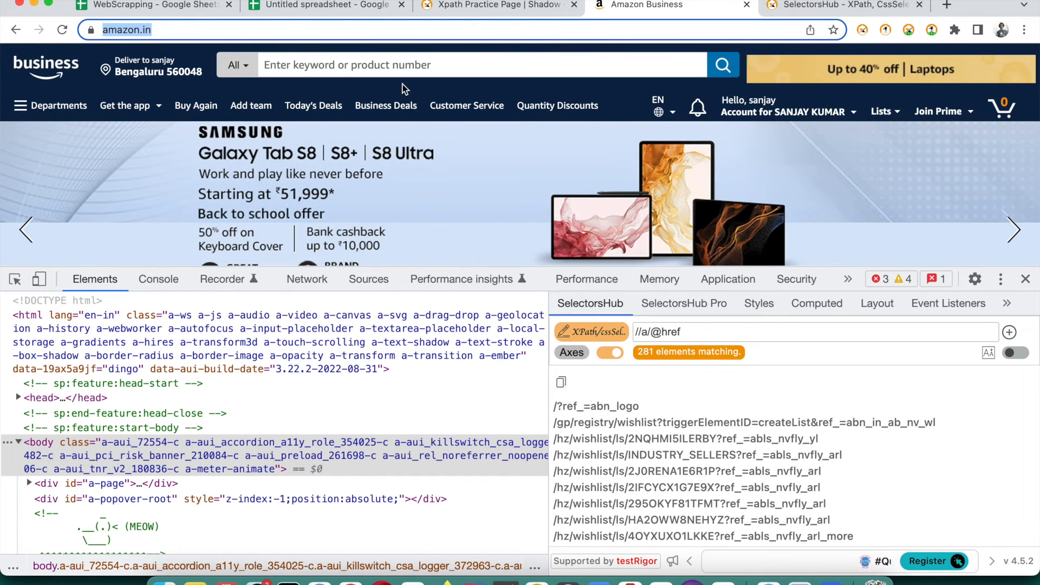
{"action": "left_click", "coordinate": [295, 8]}
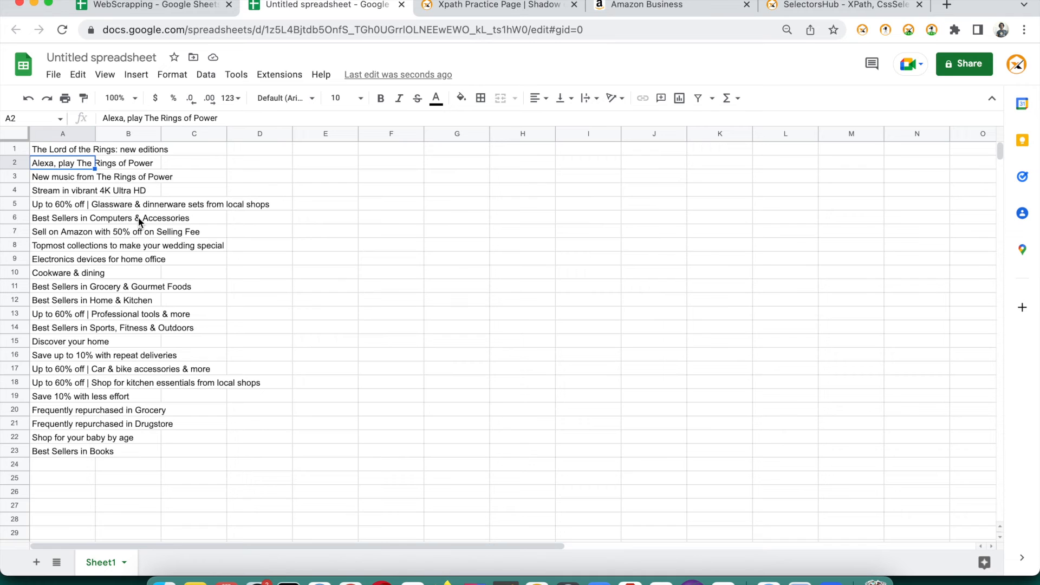
{"action": "key", "text": "super+shift+n"}
{"action": "key", "text": "super+v"}
{"action": "key", "text": "Return"}
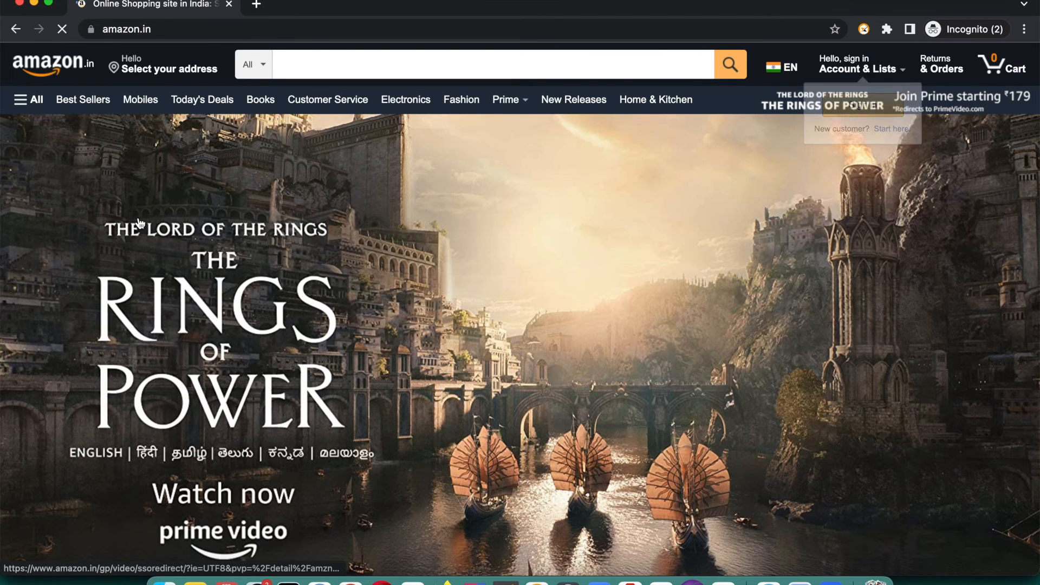
{"action": "key", "text": "super+grave"}
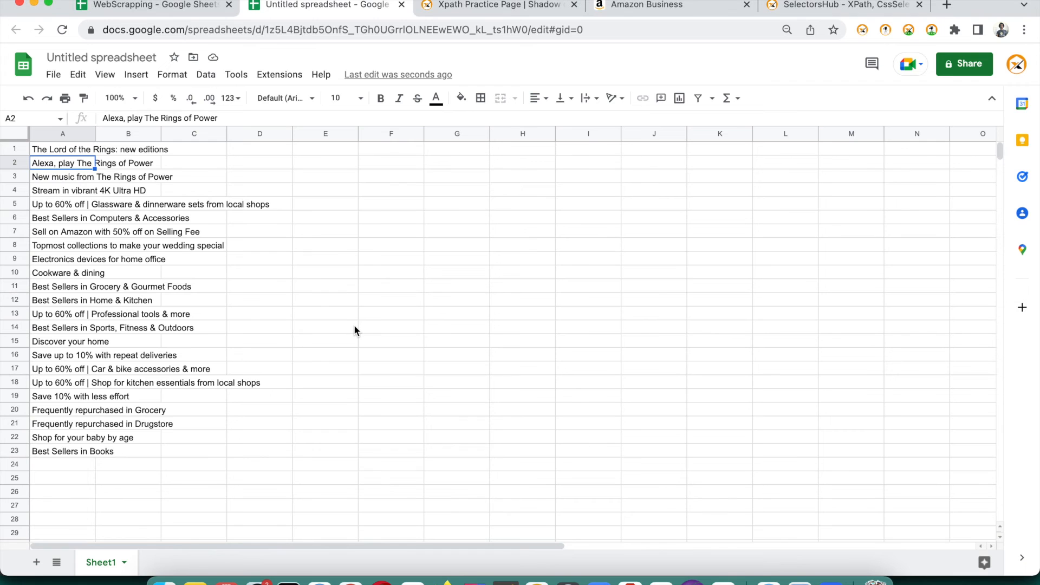
Compare A1's imported headings with the signed-in and reloaded Incognito amazon.in pages
{"action": "left_click", "coordinate": [650, 7]}
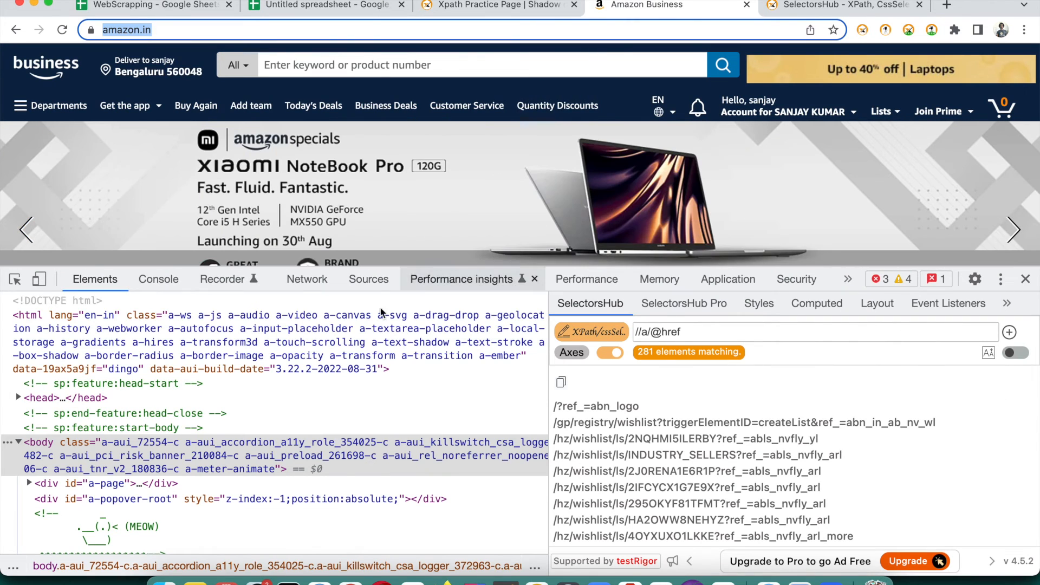
{"action": "mouse_move", "coordinate": [807, 113]}
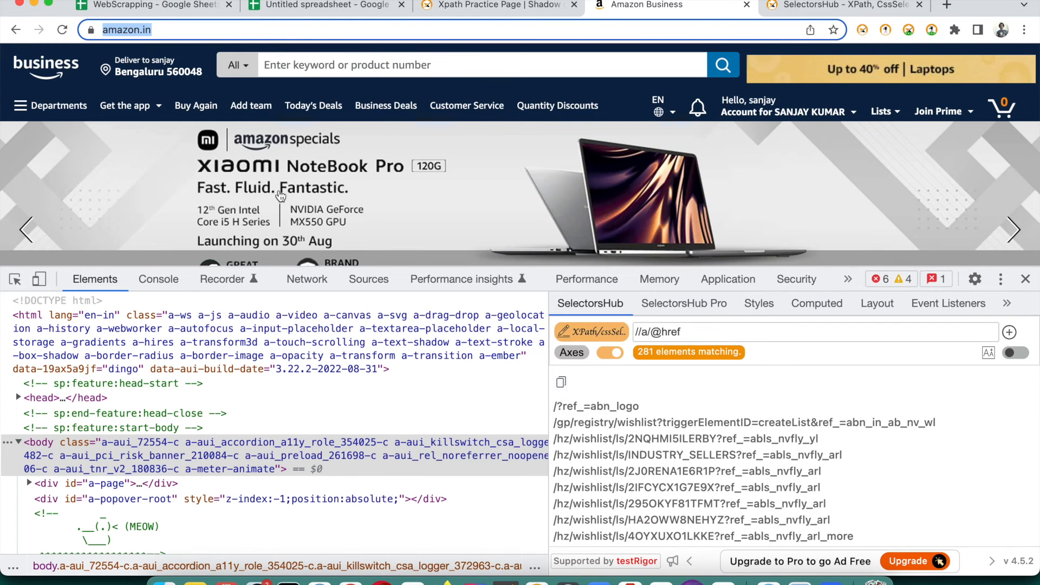
{"action": "left_click", "coordinate": [305, 6]}
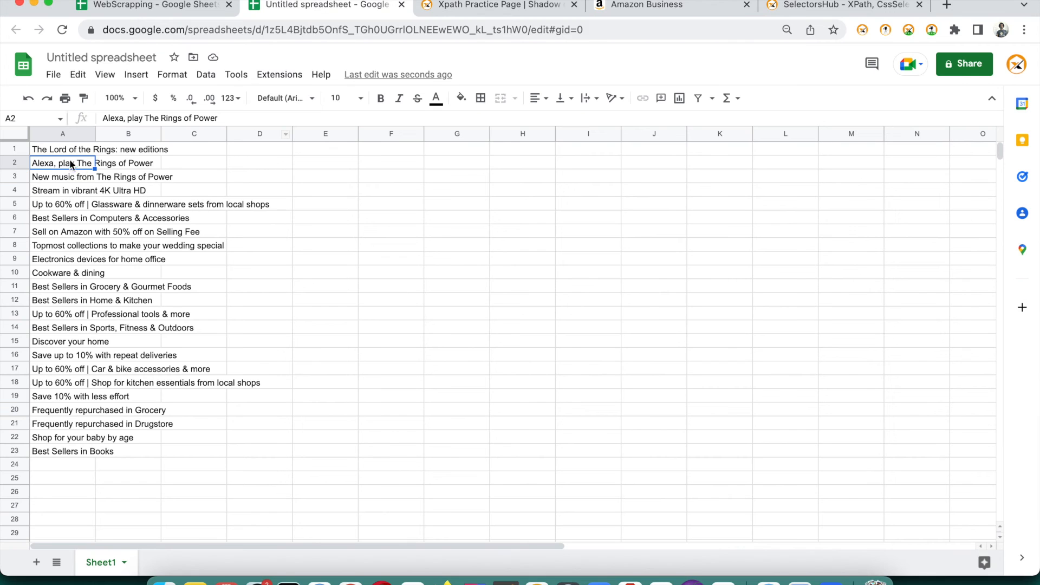
{"action": "left_click", "coordinate": [86, 151]}
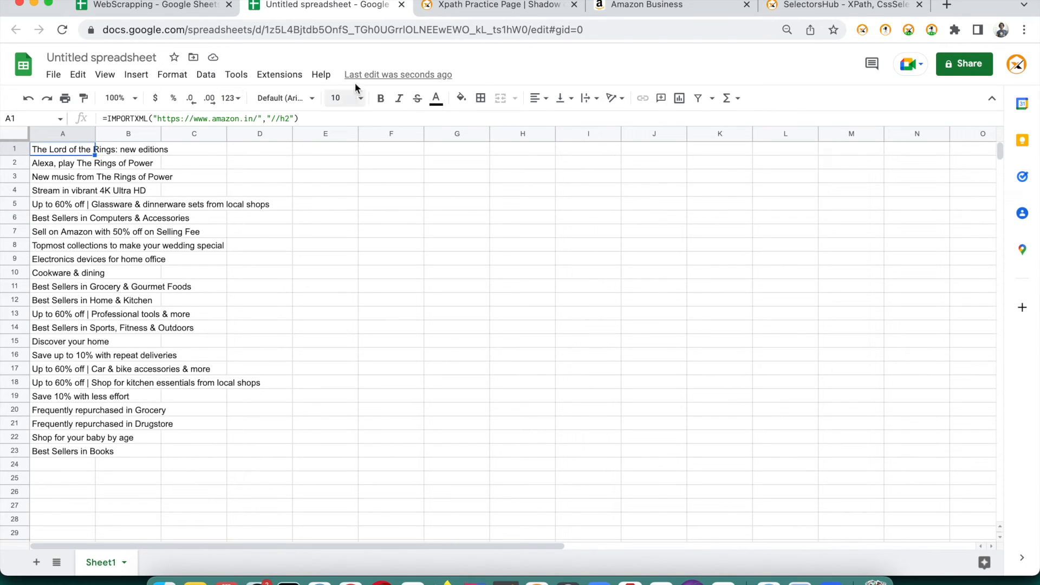
{"action": "left_click", "coordinate": [645, 7]}
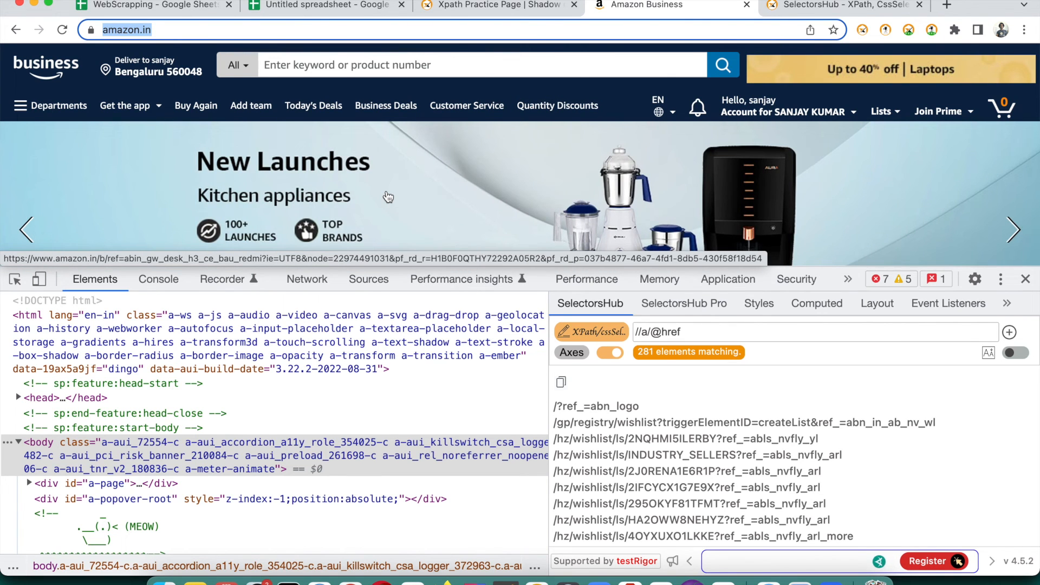
{"action": "key", "text": "super+grave"}
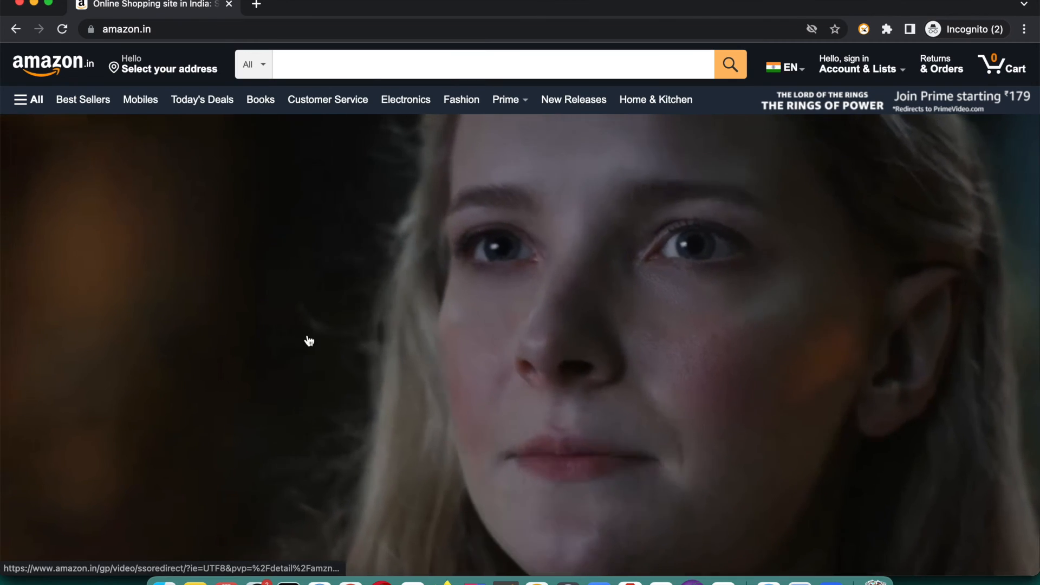
{"action": "scroll", "coordinate": [308, 341], "scroll_direction": "down", "scroll_amount": 5}
{"action": "scroll", "coordinate": [308, 341], "scroll_direction": "down", "scroll_amount": 2}
{"action": "scroll", "coordinate": [307, 341], "scroll_direction": "up", "scroll_amount": 7}
{"action": "key", "text": "super+r"}
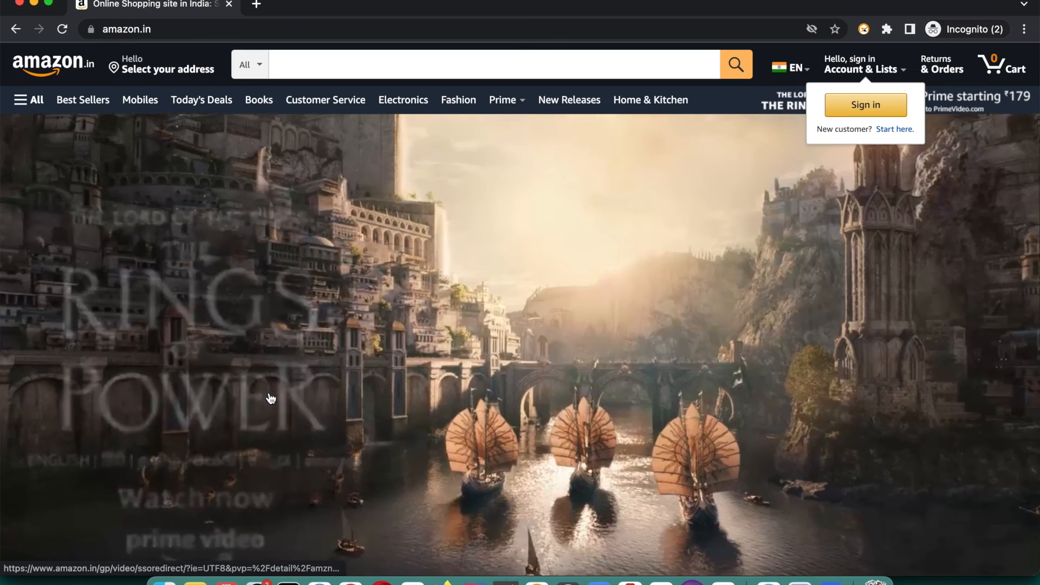
{"action": "key", "text": "super+grave"}
{"action": "key", "text": "super+grave"}
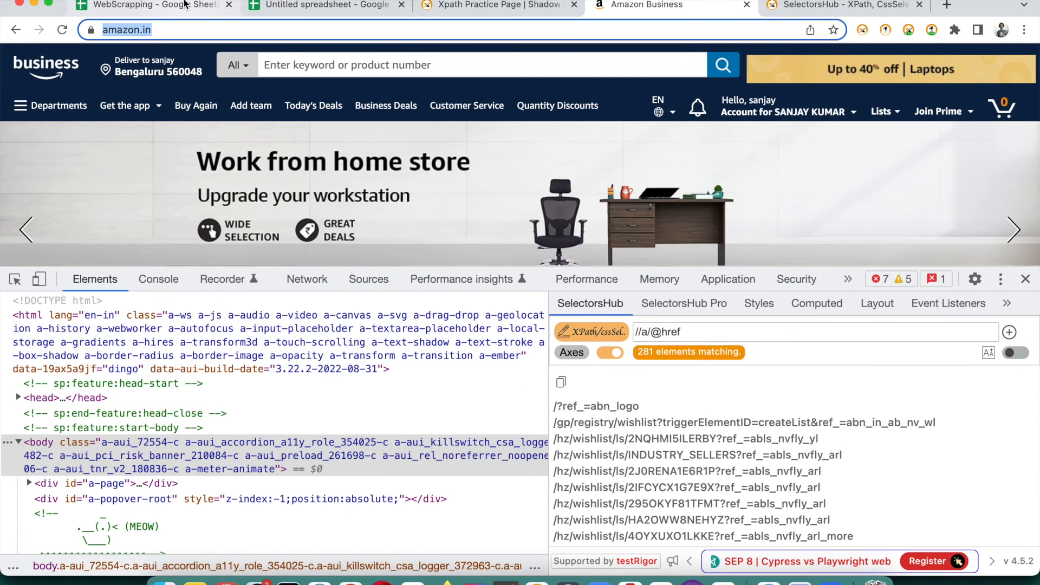
{"action": "left_click", "coordinate": [201, 4]}
{"action": "left_click", "coordinate": [327, 6]}
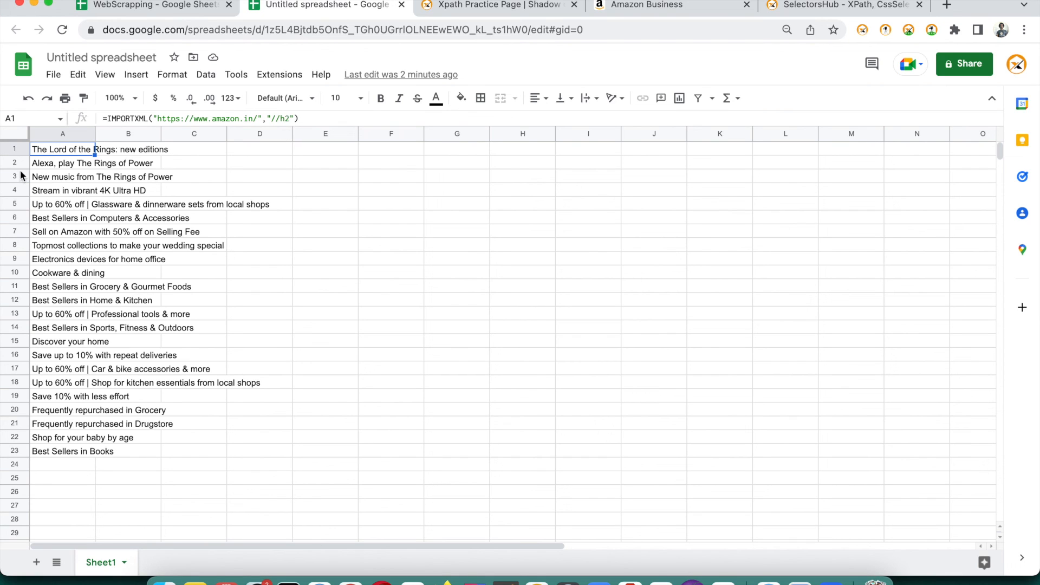
{"action": "double_click", "coordinate": [50, 151]}
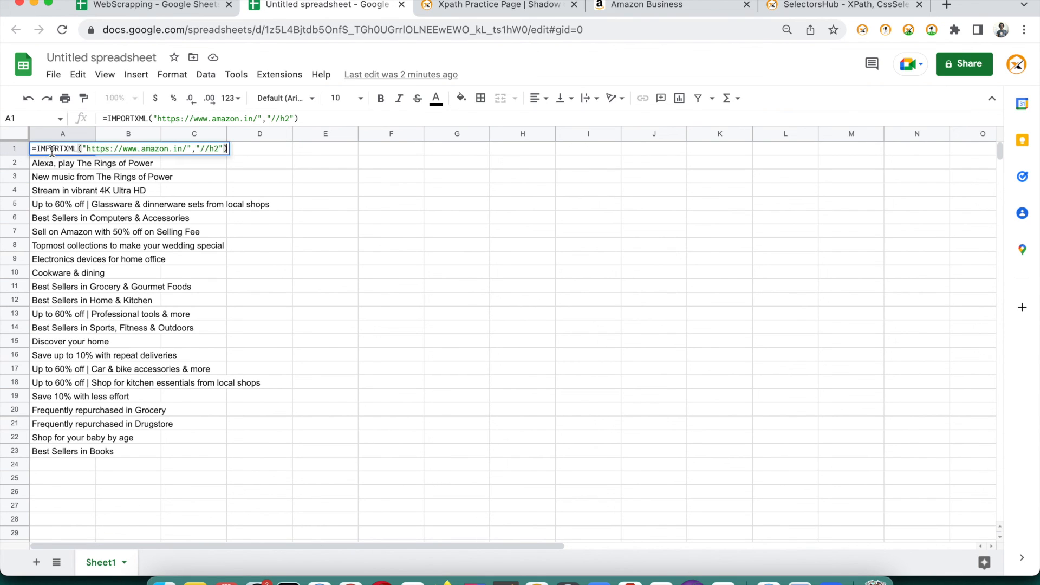